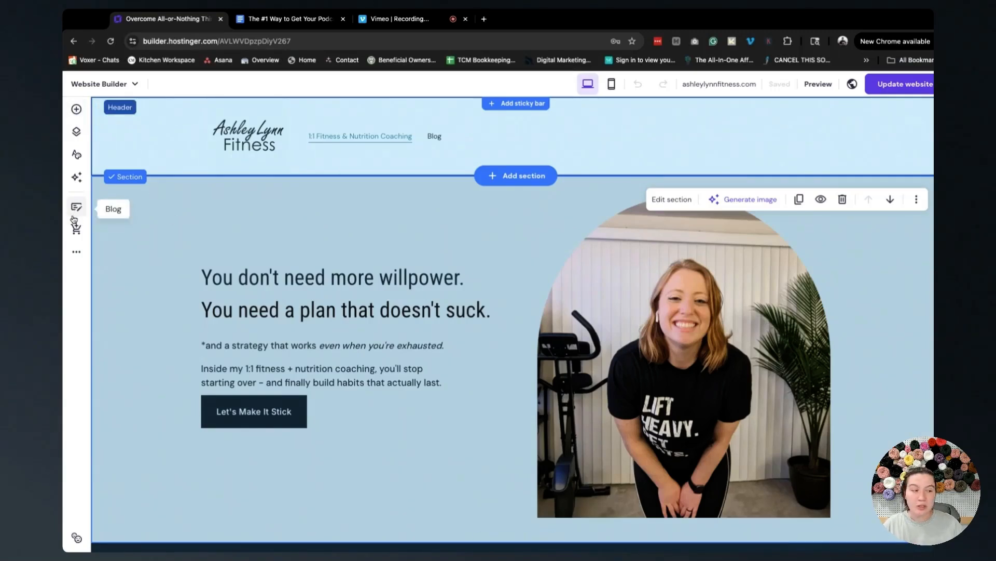
Step: Add a new blank blog post, choosing to write it manually instead of generating AI content
click(75, 210)
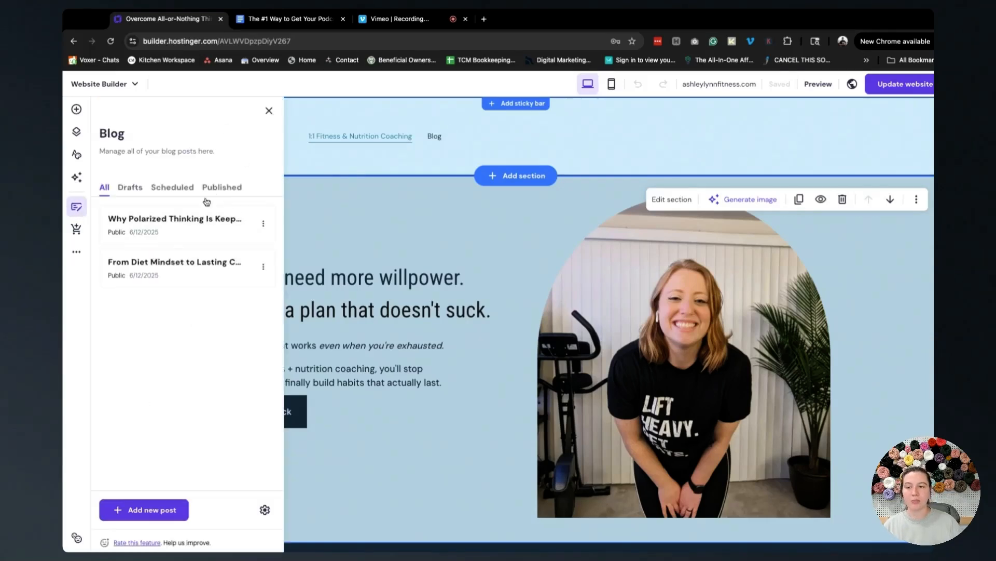
click(165, 509)
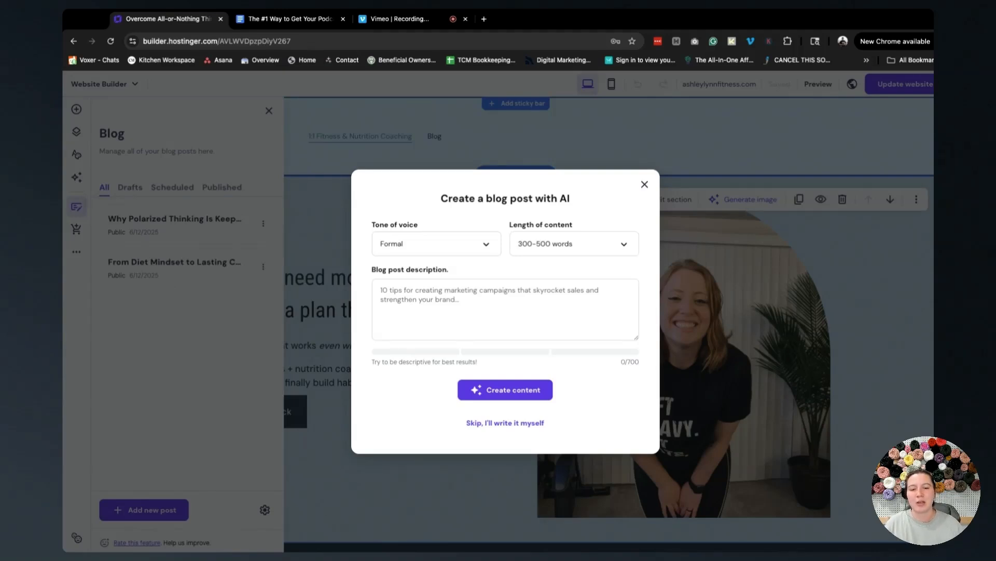
click(505, 423)
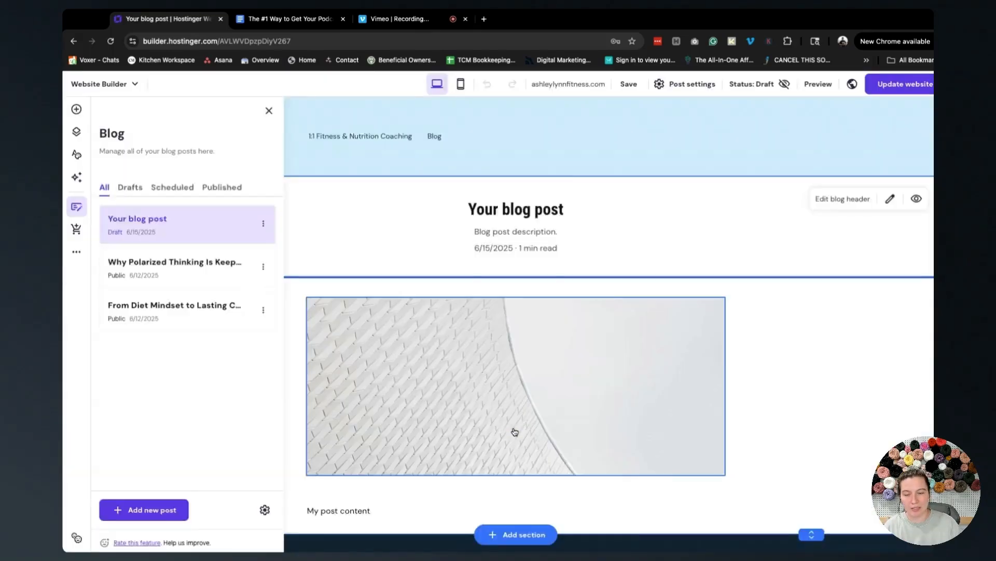
Step: Switch to Google Docs and look over the article draft about getting a podcast to show up on Google
click(304, 21)
scroll(401, 303, up, 5)
click(402, 303)
scroll(401, 303, up, 15)
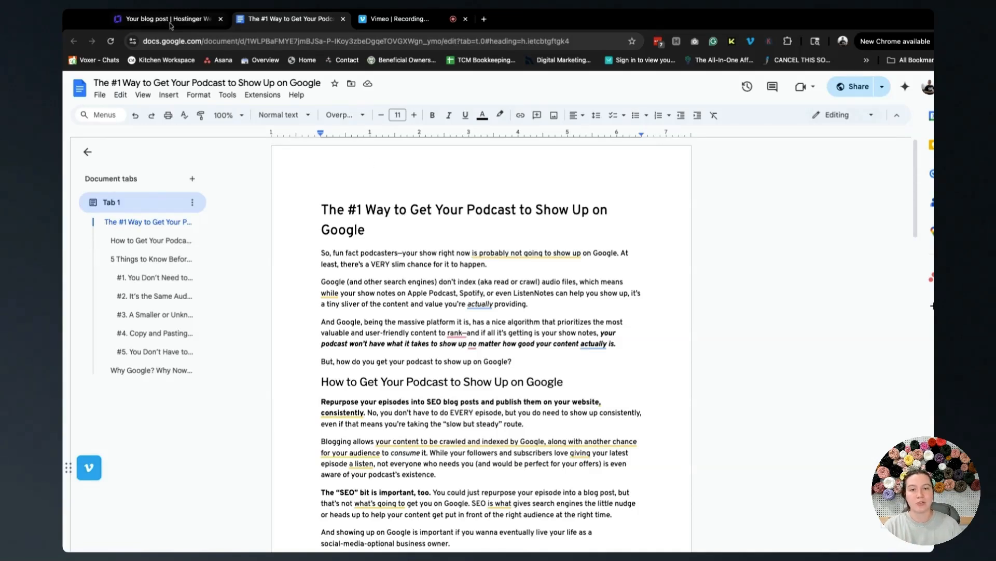
Step: Return to the Hostinger website builder, close the list of blog posts, and look over the new post's placeholder layout
click(197, 25)
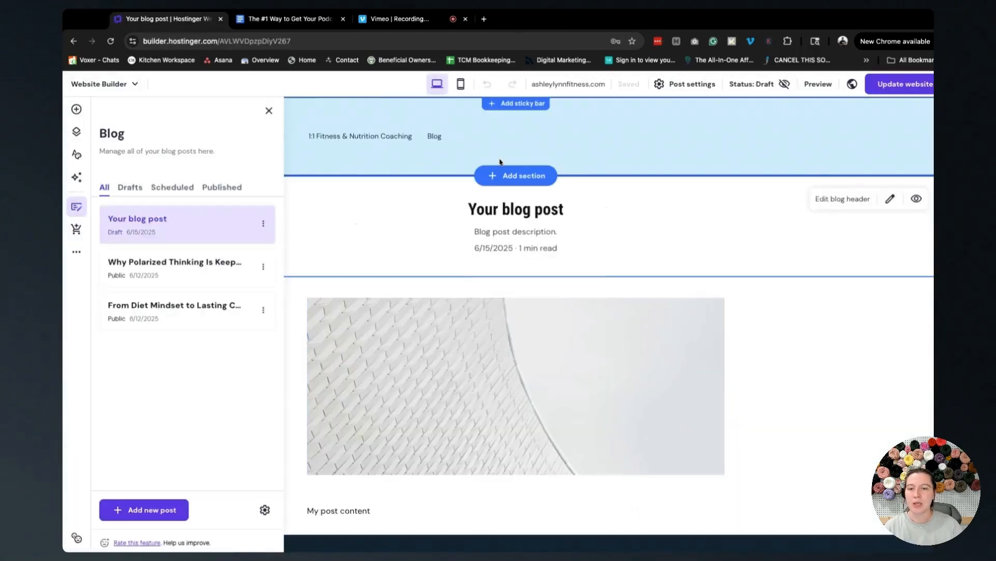
click(269, 110)
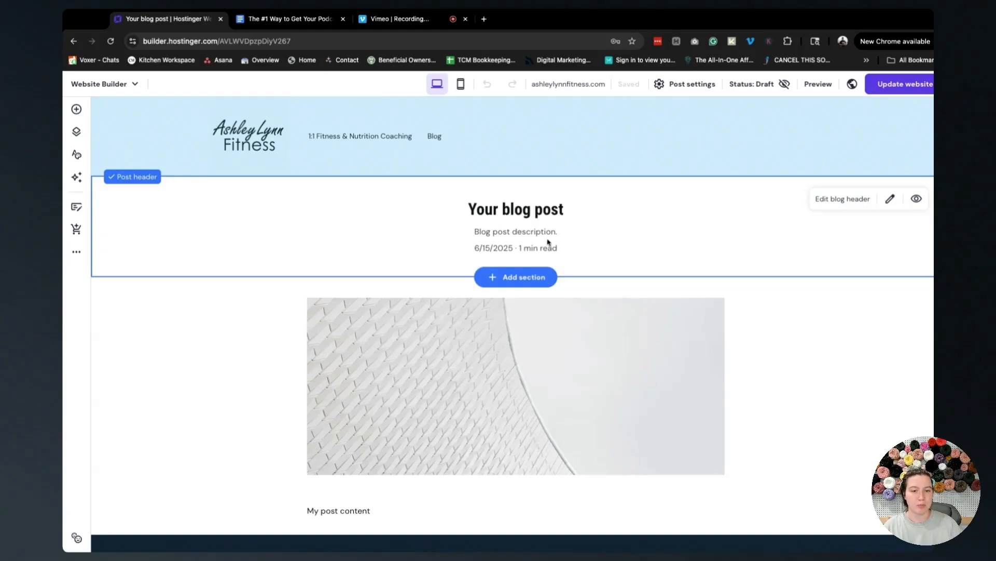
scroll(550, 317, down, 1)
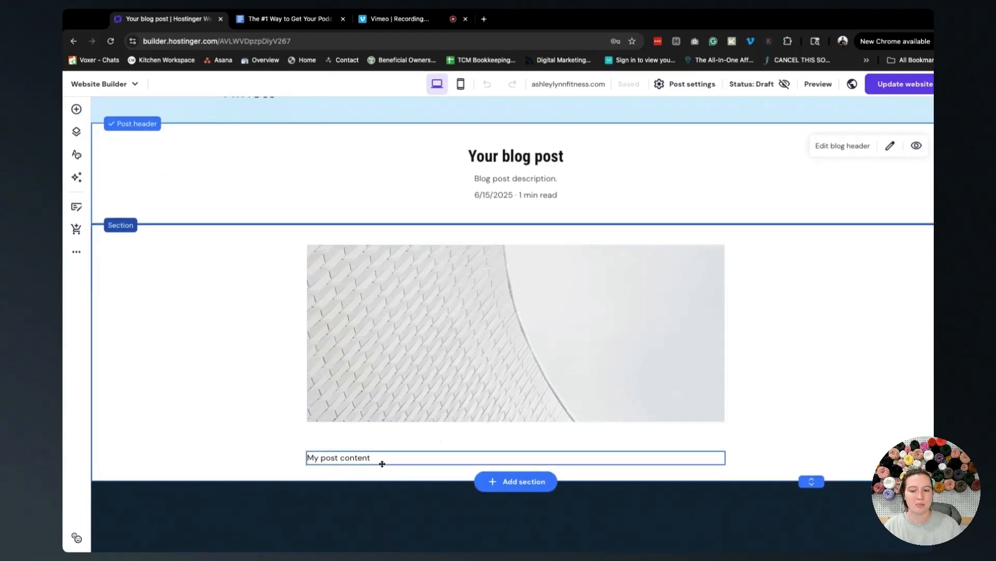
scroll(546, 420, up, 1)
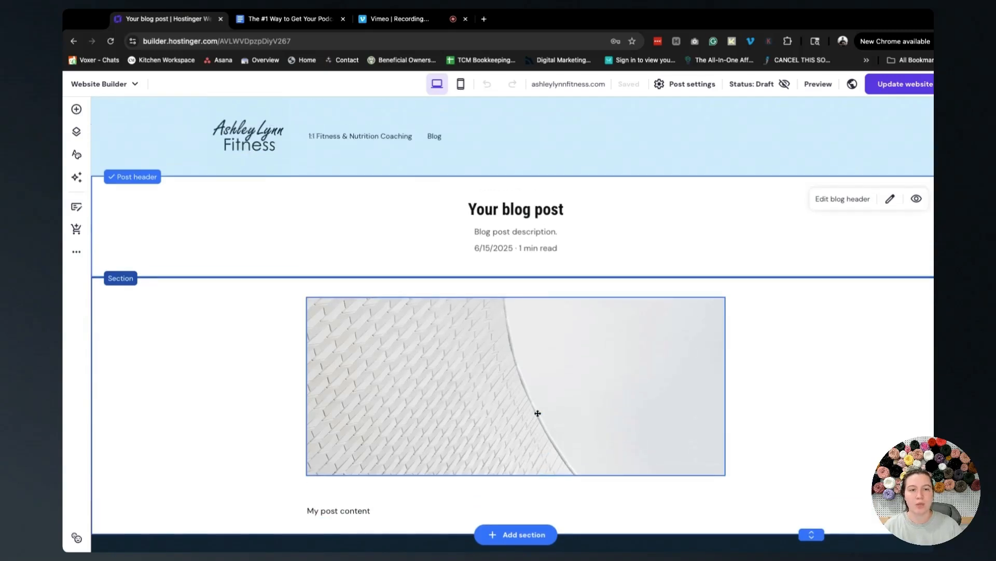
Step: In the post settings, set the post title to "The #1 Way to Get Your Podcast to Show Up on Google", copied from the Google Docs draft
click(707, 89)
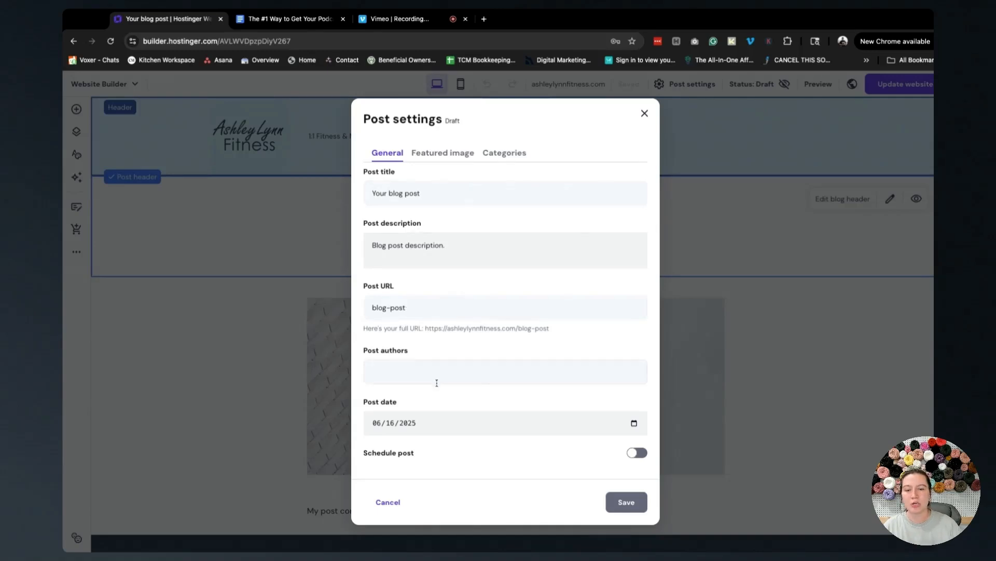
click(290, 25)
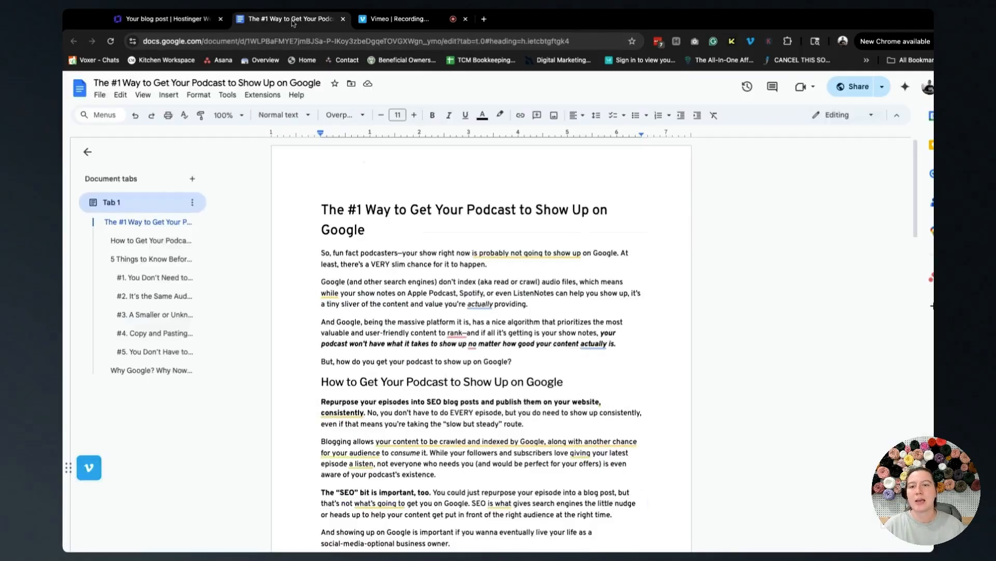
triple_click(448, 206)
key(super+c)
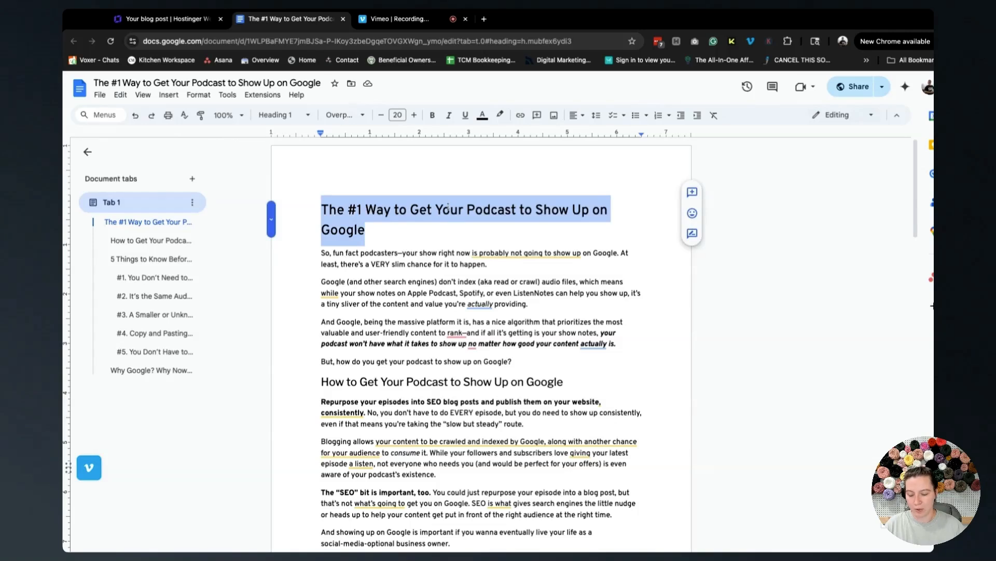
click(187, 19)
triple_click(418, 195)
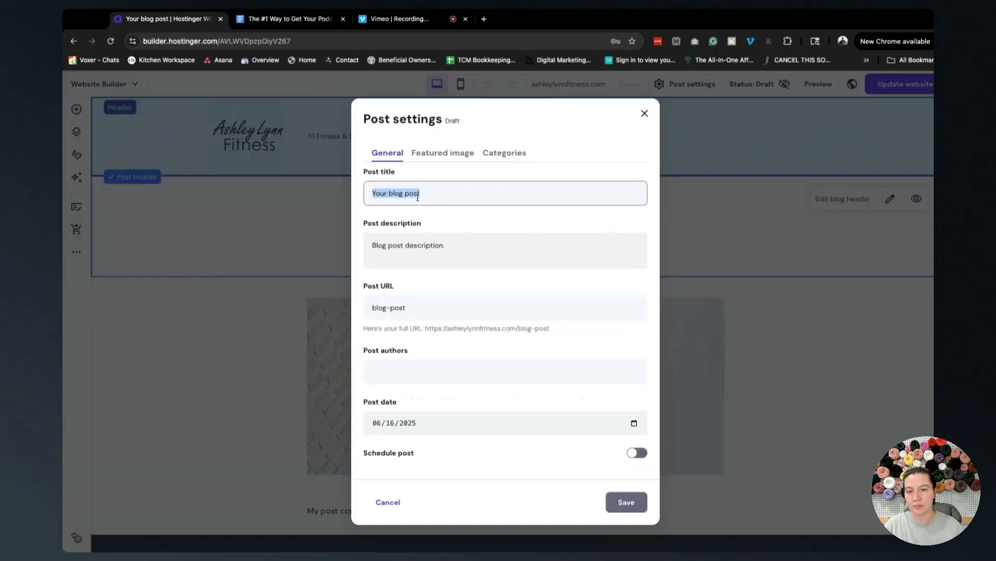
key(super+v)
Step: Set the post URL to how-to-get-your-podcast-to-show-up-on-google
triple_click(454, 241)
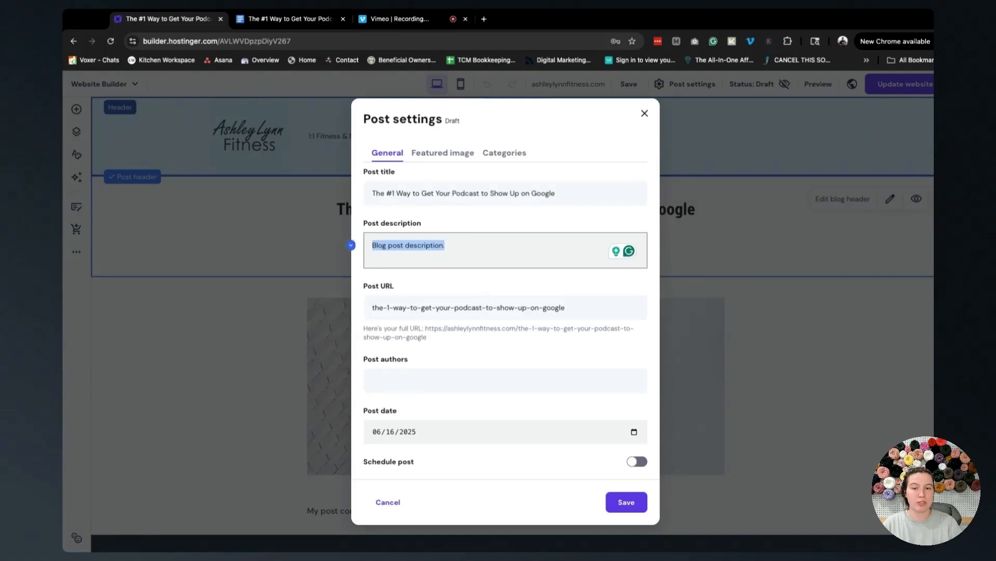
triple_click(413, 311)
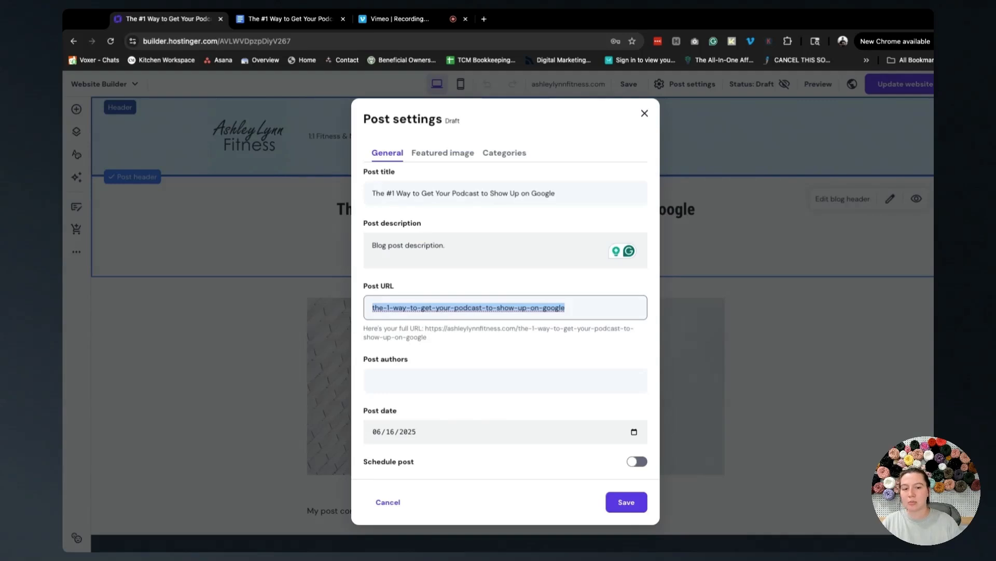
drag(422, 307, 373, 306)
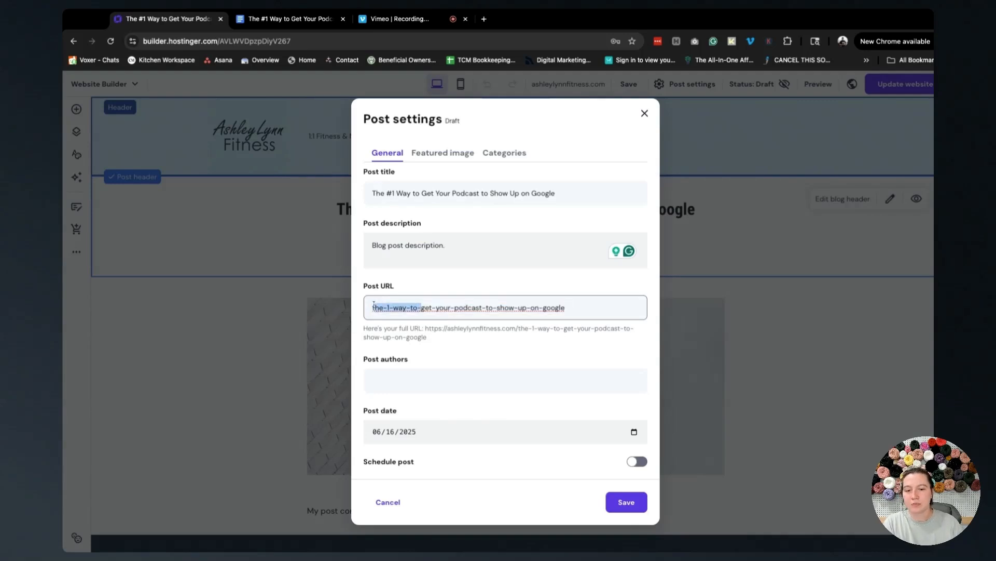
key(BackSpace)
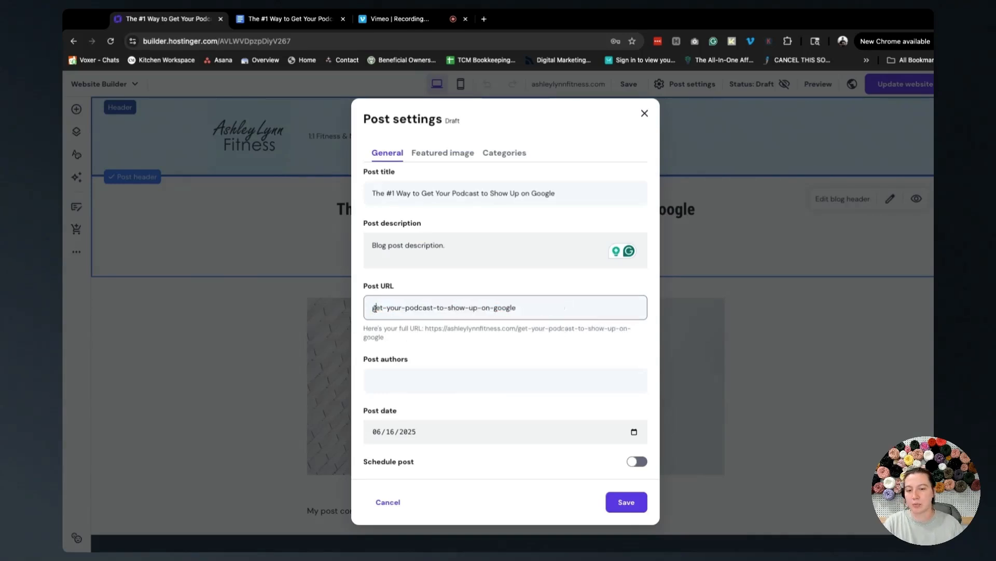
text(how-to-g)
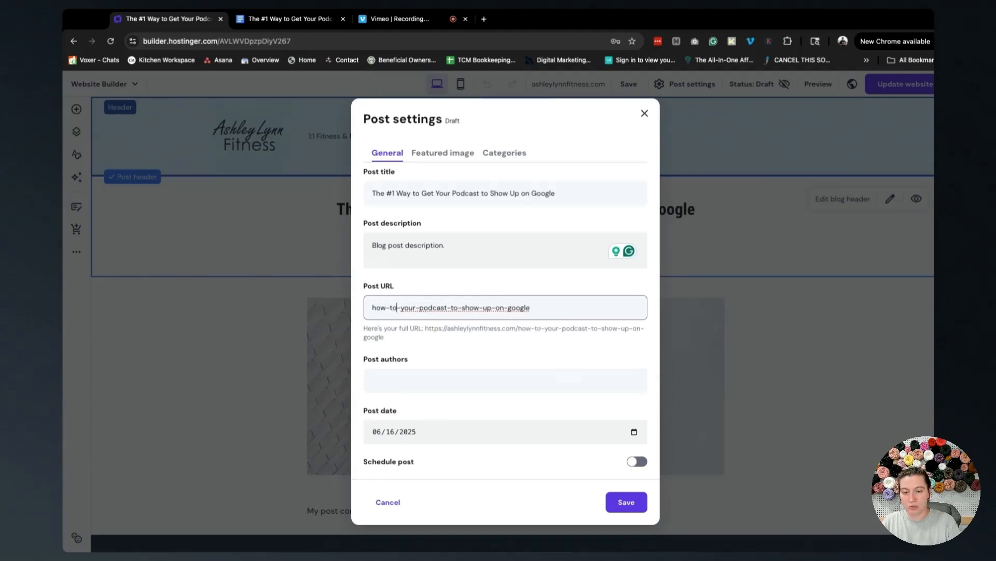
text(et)
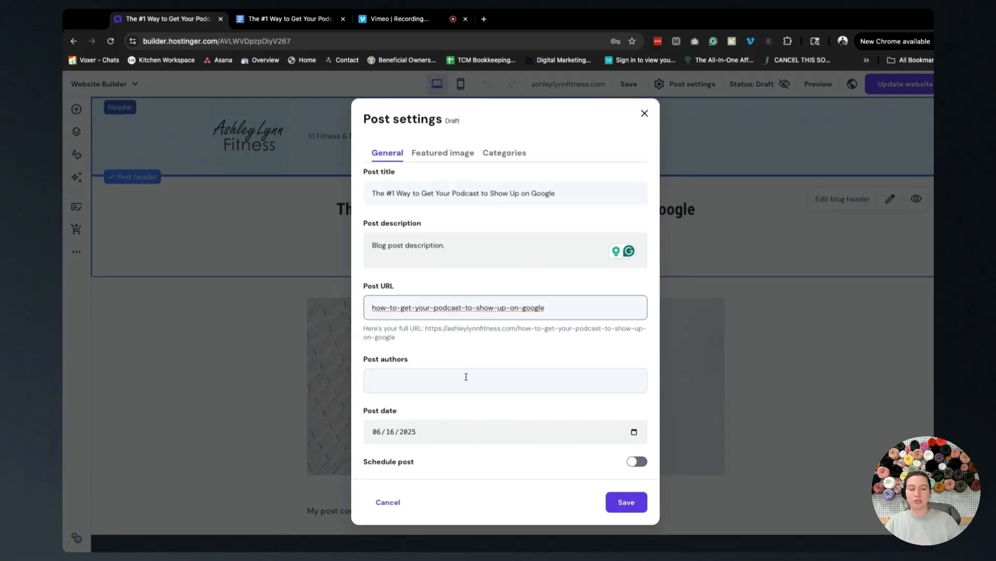
Step: Enter the author's name in the post authors field and save the post settings
click(496, 372)
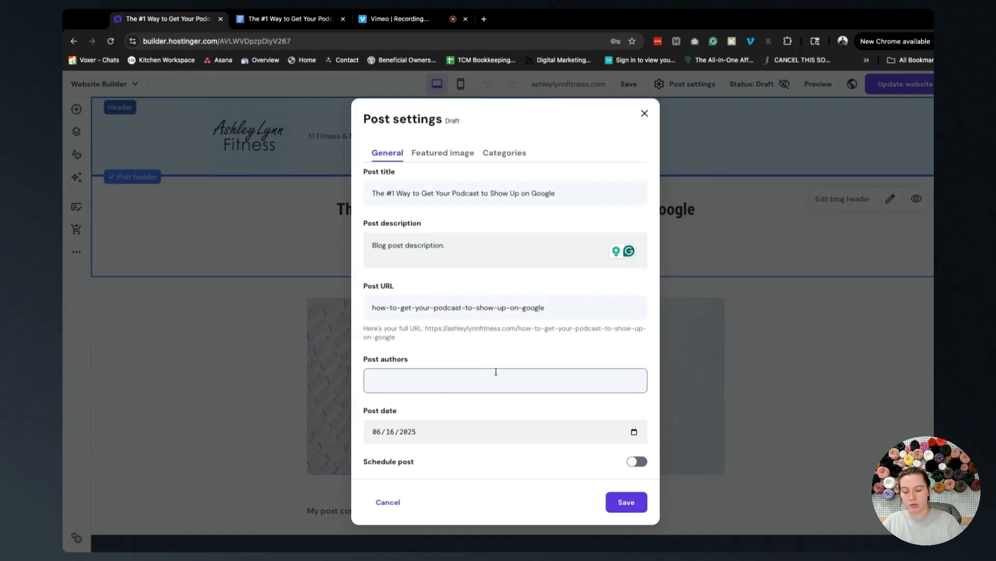
text(Mckayla S.)
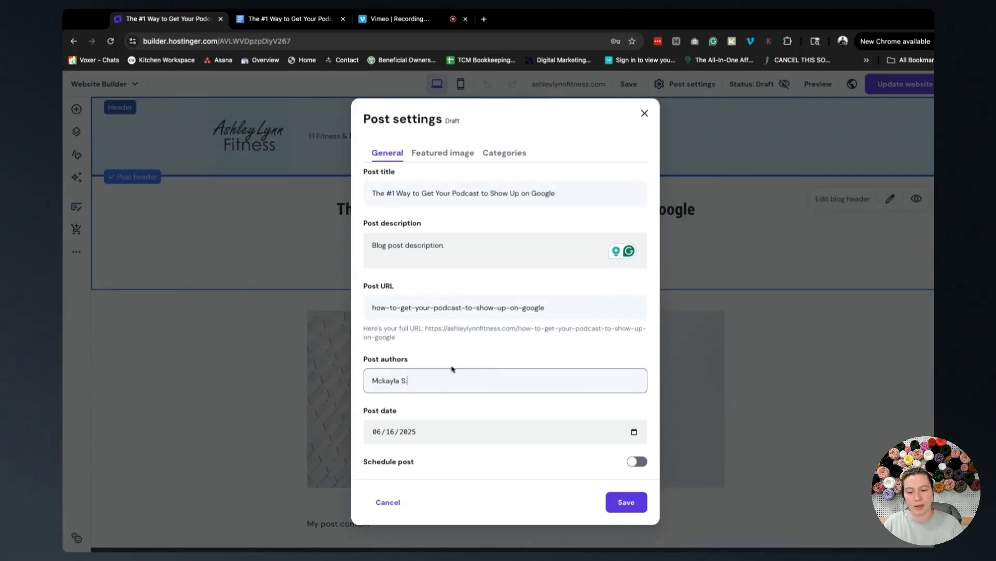
click(628, 504)
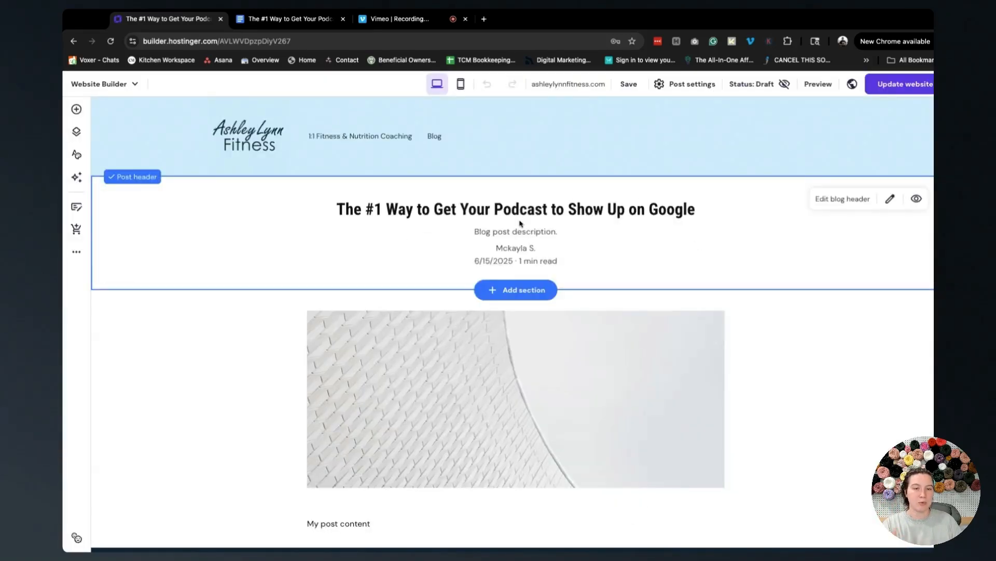
Step: Examine the intro and the heading "How to Get Your Podcast to Show Up on Google" in the Google Docs draft
scroll(456, 385, down, 2)
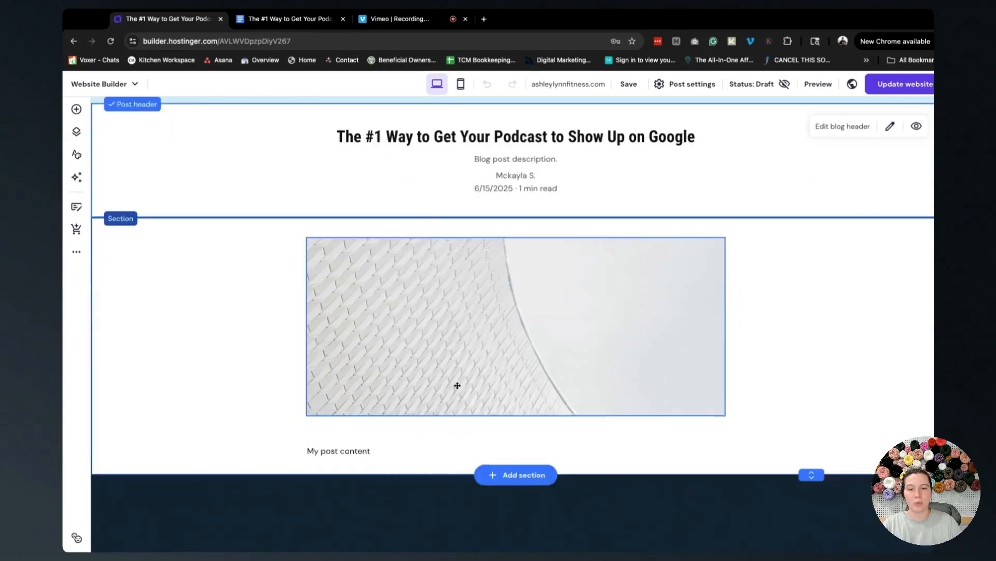
click(280, 19)
double_click(319, 249)
drag(319, 248, 473, 339)
scroll(454, 317, down, 1)
right_click(473, 338)
click(640, 348)
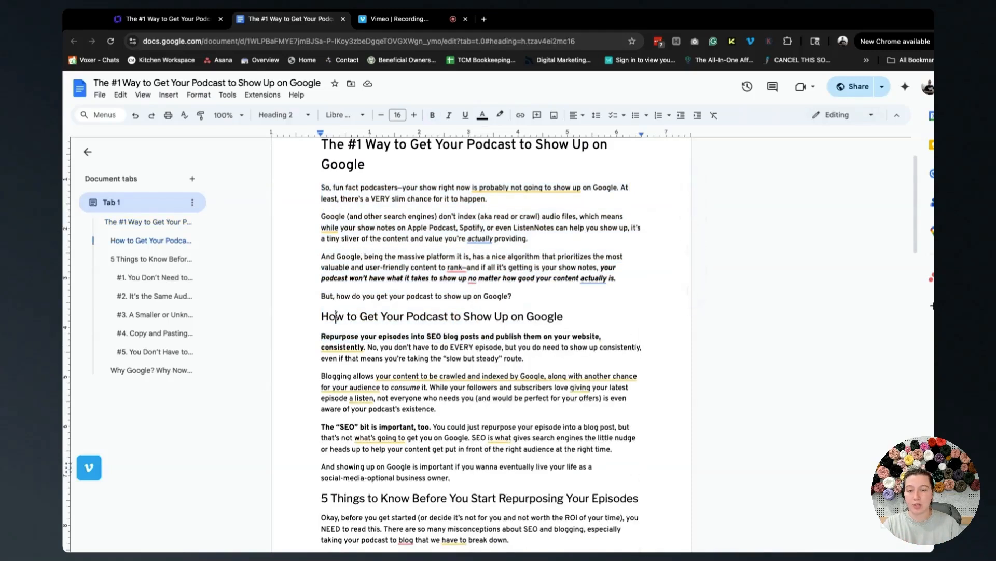
triple_click(419, 315)
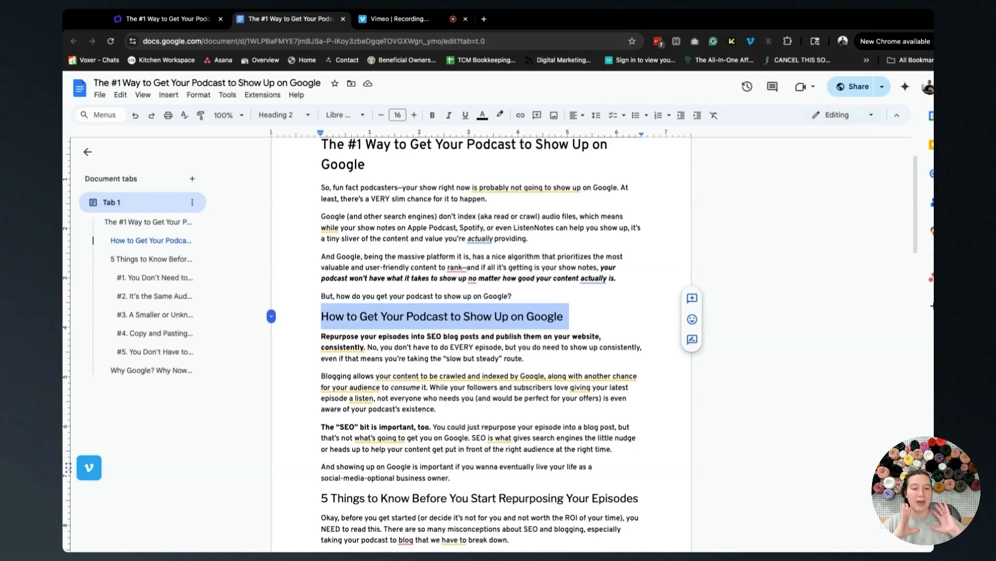
click(389, 297)
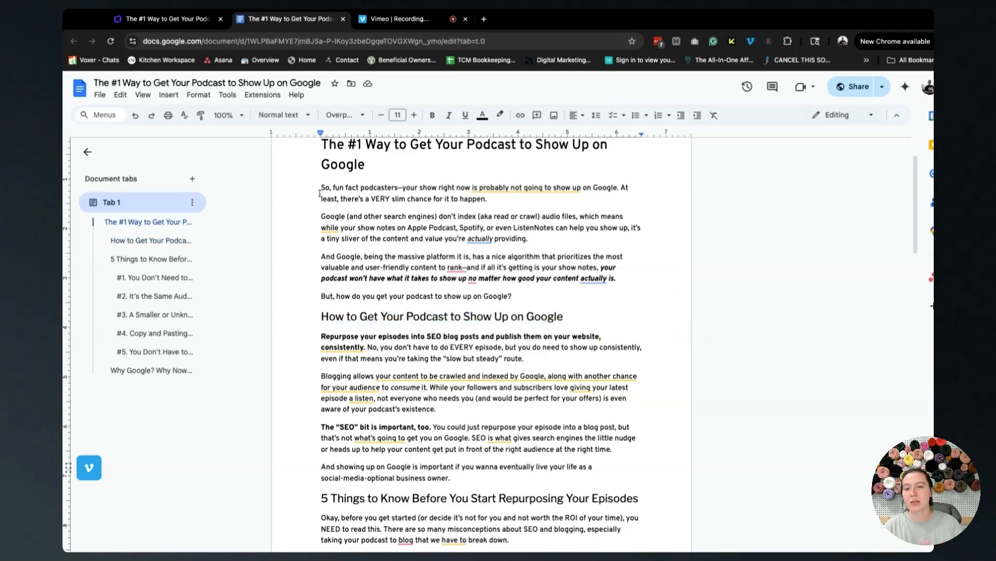
Step: Copy the whole article body below the title from the Google Docs draft and paste it over the post's "My post content" placeholder
drag(320, 190, 509, 363)
scroll(445, 379, down, 16)
drag(445, 378, 446, 384)
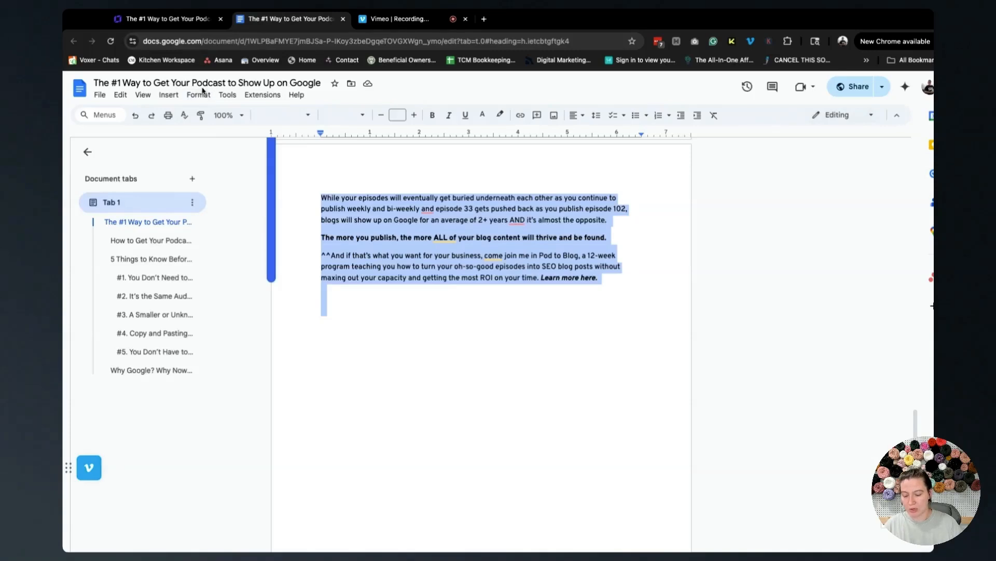
click(150, 17)
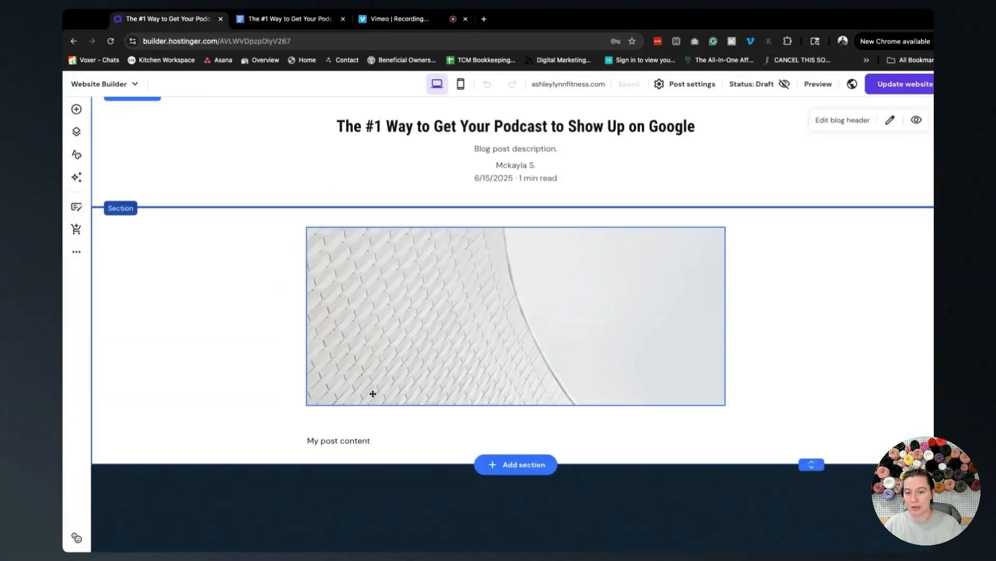
double_click(365, 442)
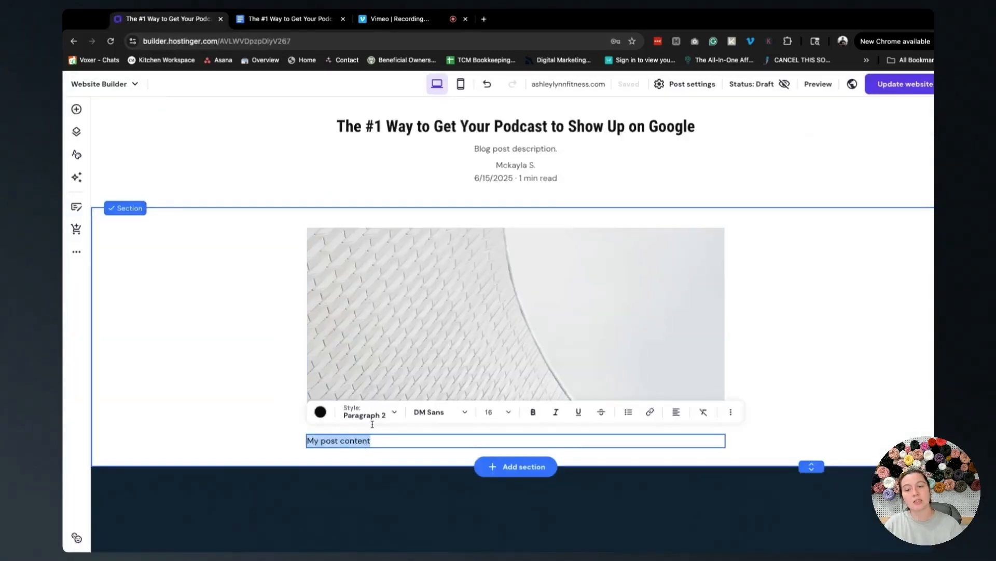
key(ctrl+v)
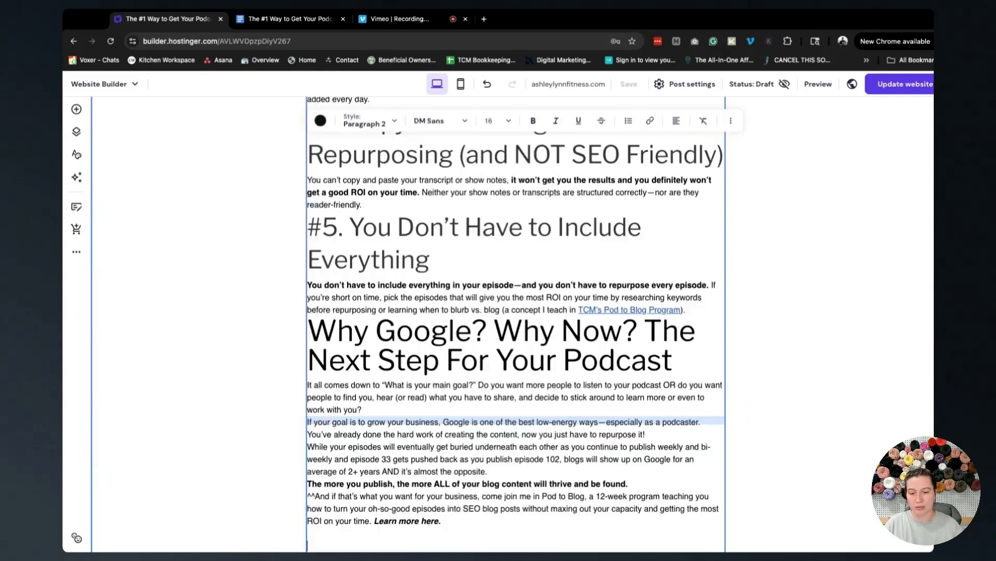
Step: Insert blank lines after the intro paragraphs ending in "actually providing." and "how good your content actually is."
scroll(469, 378, up, 6)
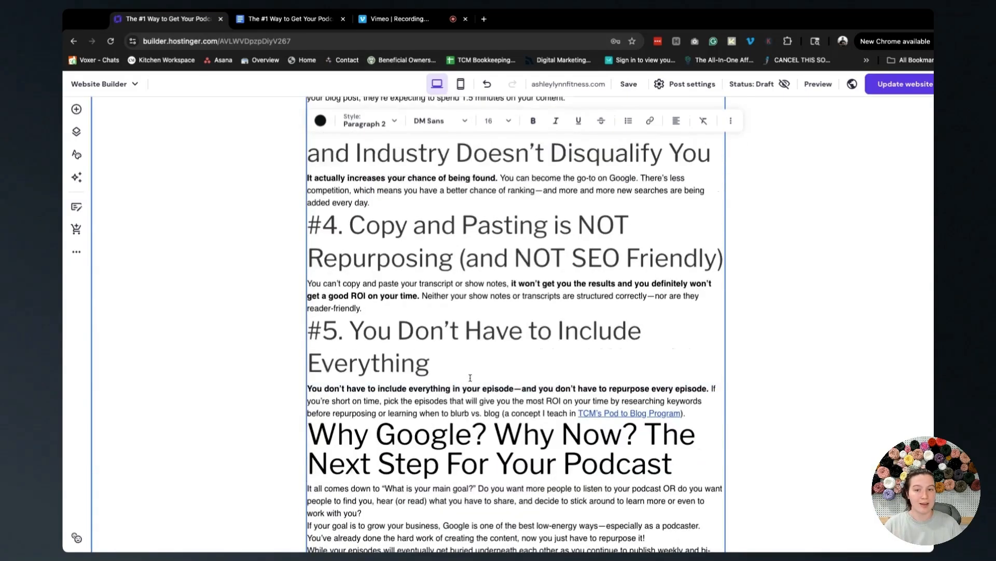
scroll(470, 378, up, 8)
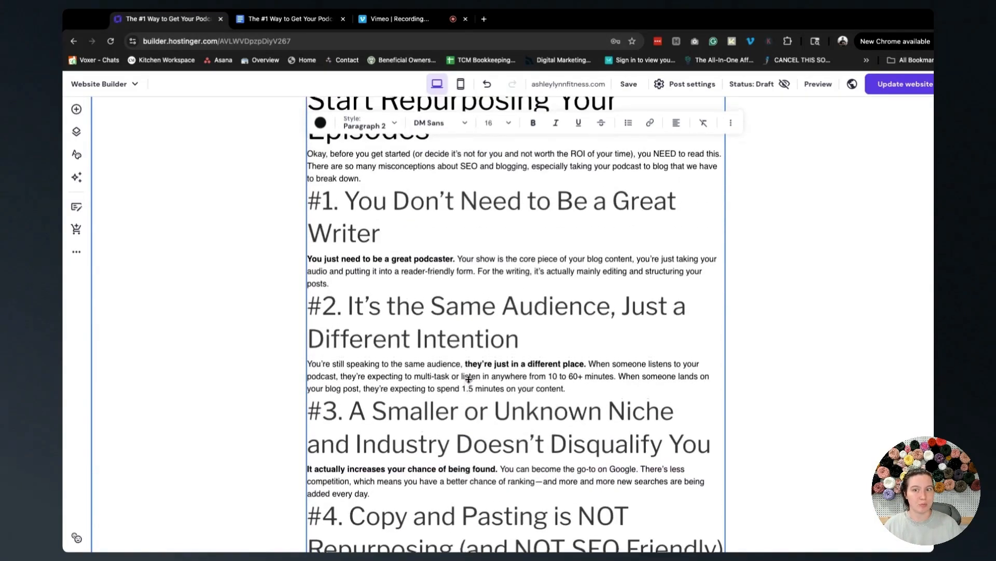
scroll(457, 384, up, 5)
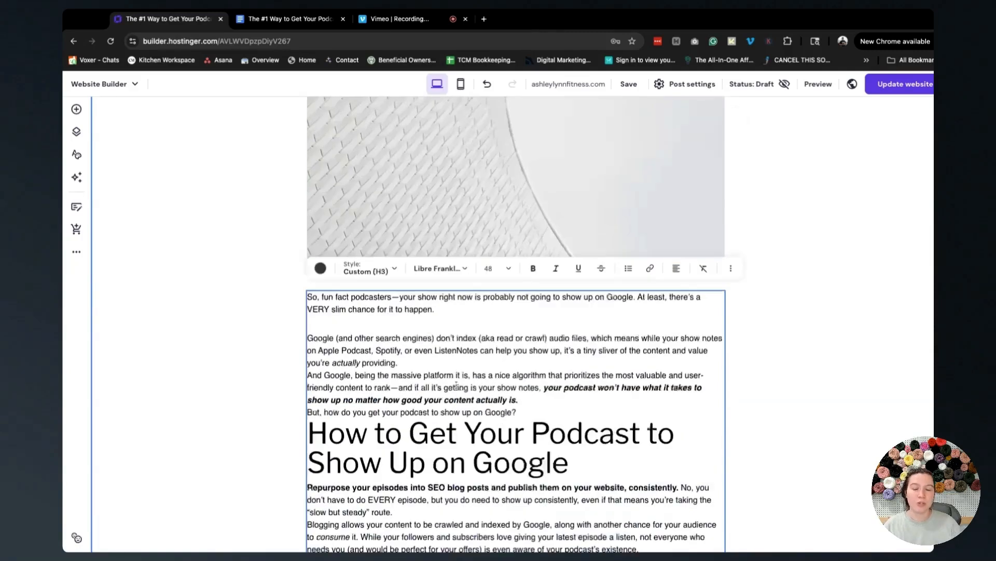
click(419, 346)
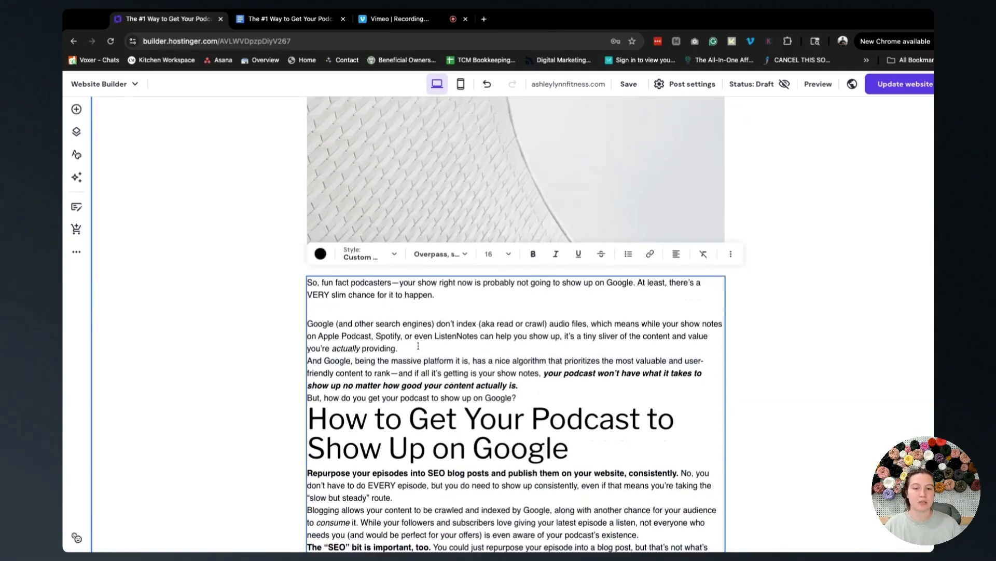
key(Return)
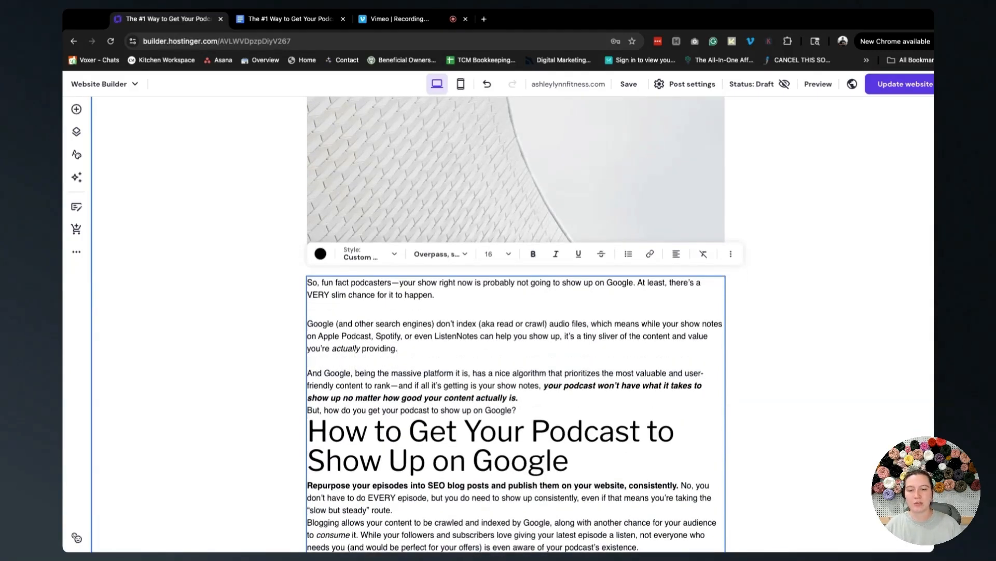
click(570, 397)
key(Return)
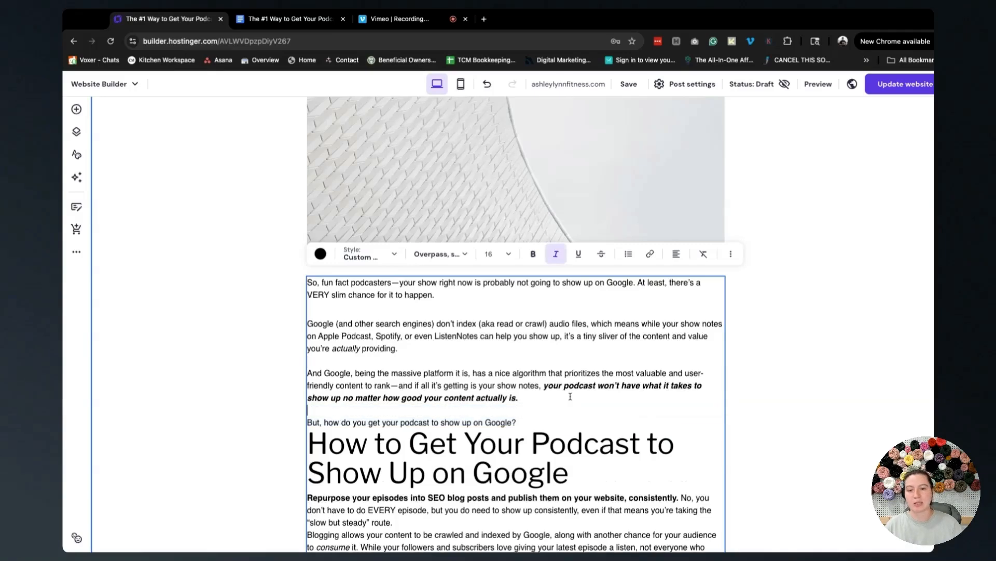
Step: Apply the Heading 2 text style to the heading "How to Get Your Podcast to Show Up on Google" in the post body
click(544, 426)
triple_click(543, 425)
scroll(540, 422, down, 1)
click(538, 420)
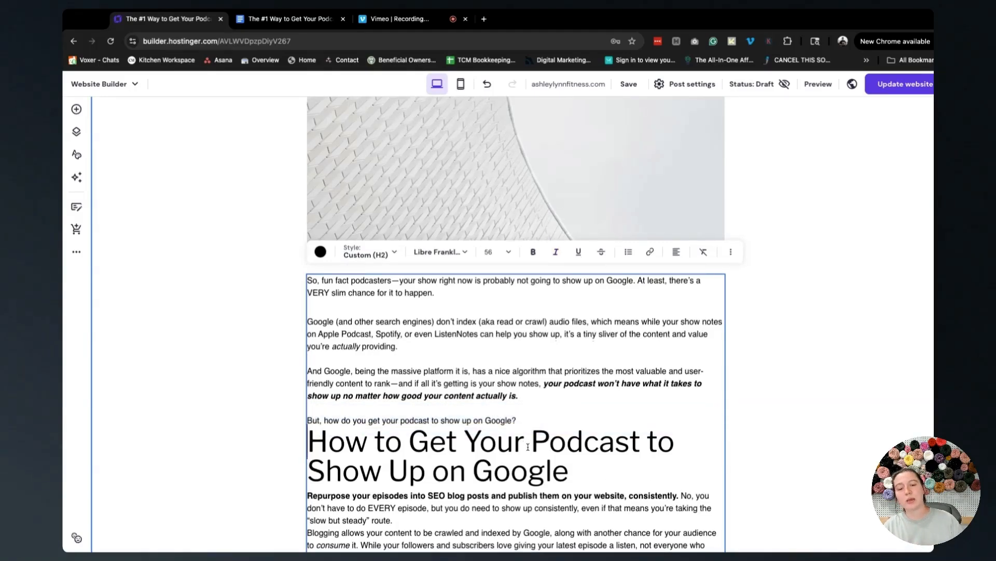
scroll(527, 447, down, 2)
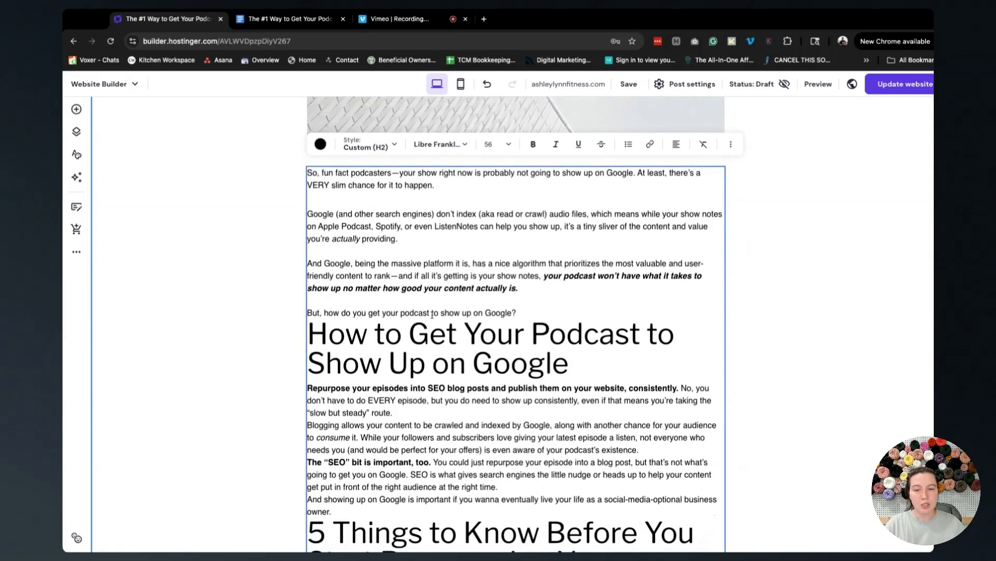
triple_click(444, 346)
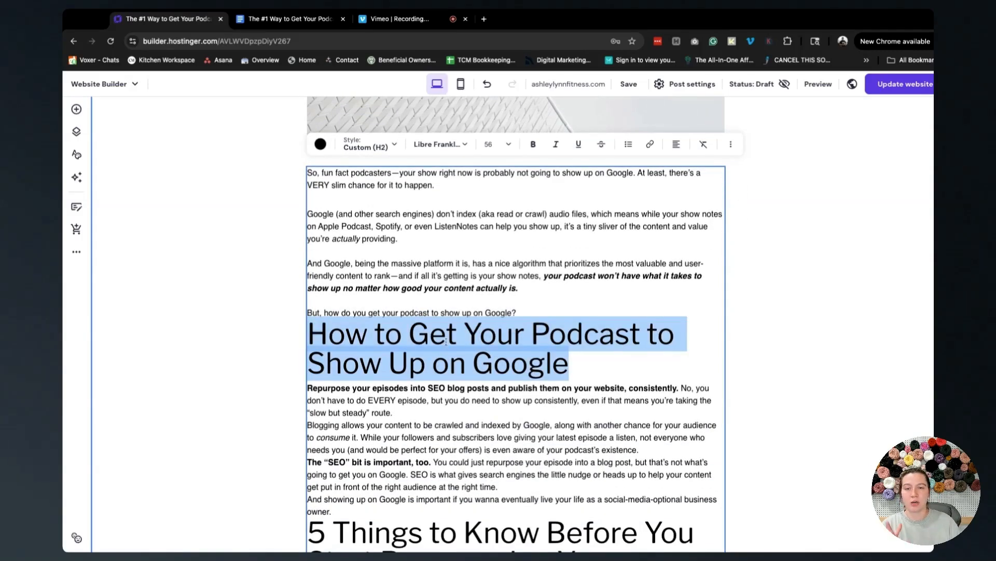
click(366, 144)
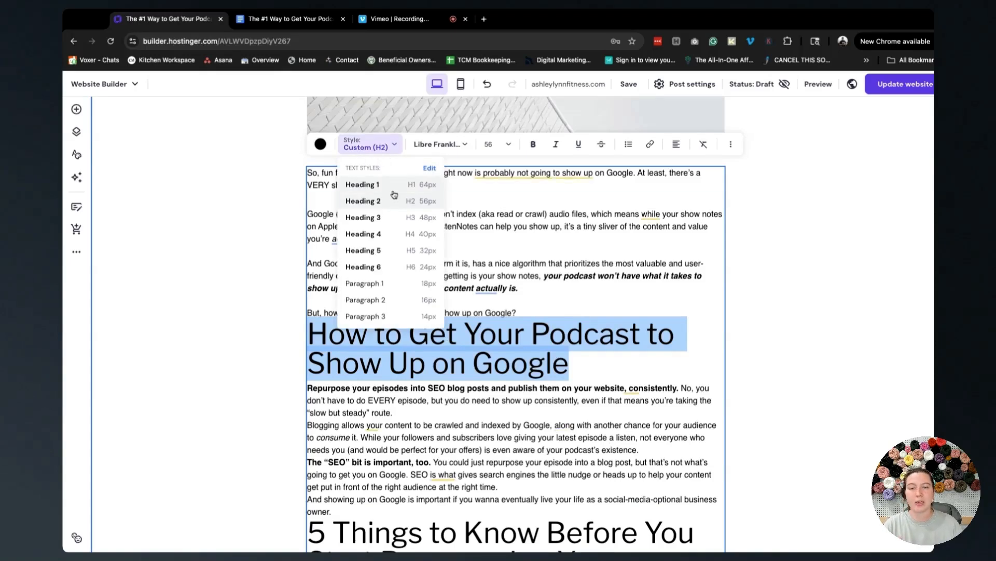
click(387, 215)
click(386, 145)
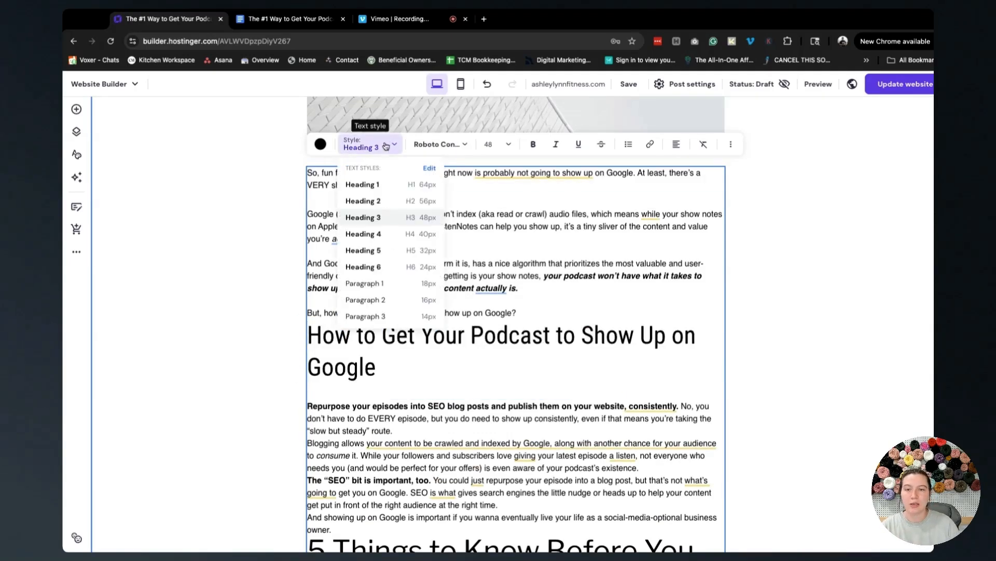
click(380, 201)
Step: Examine the font and font size options for the heading "How to Get Your Podcast to Show Up on Google"
click(379, 337)
triple_click(379, 337)
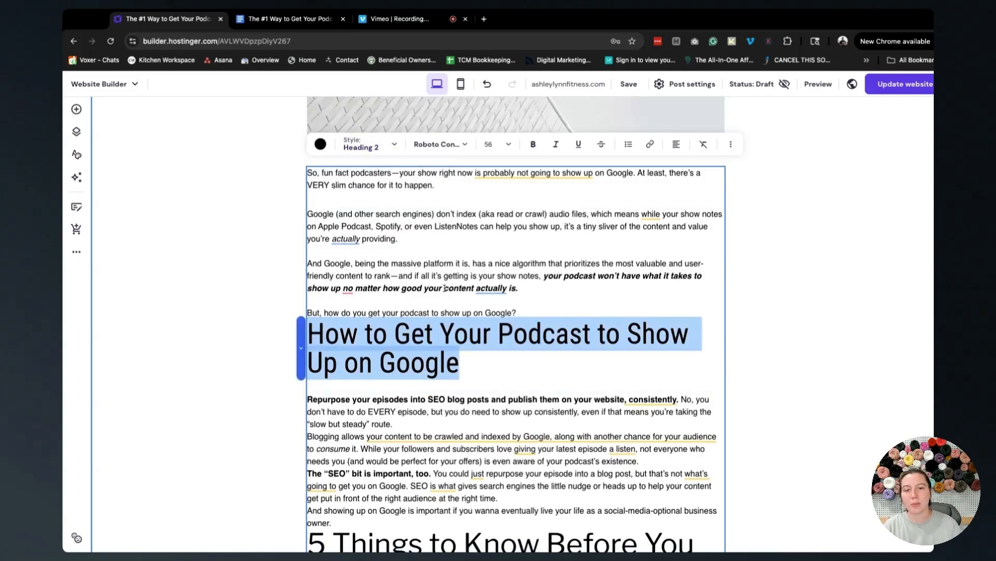
click(440, 145)
click(495, 144)
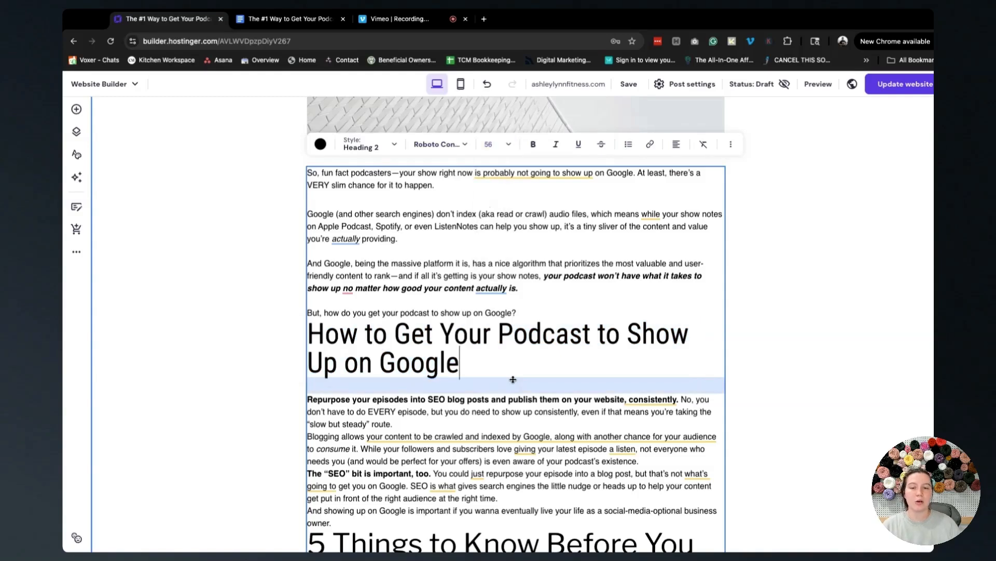
triple_click(493, 361)
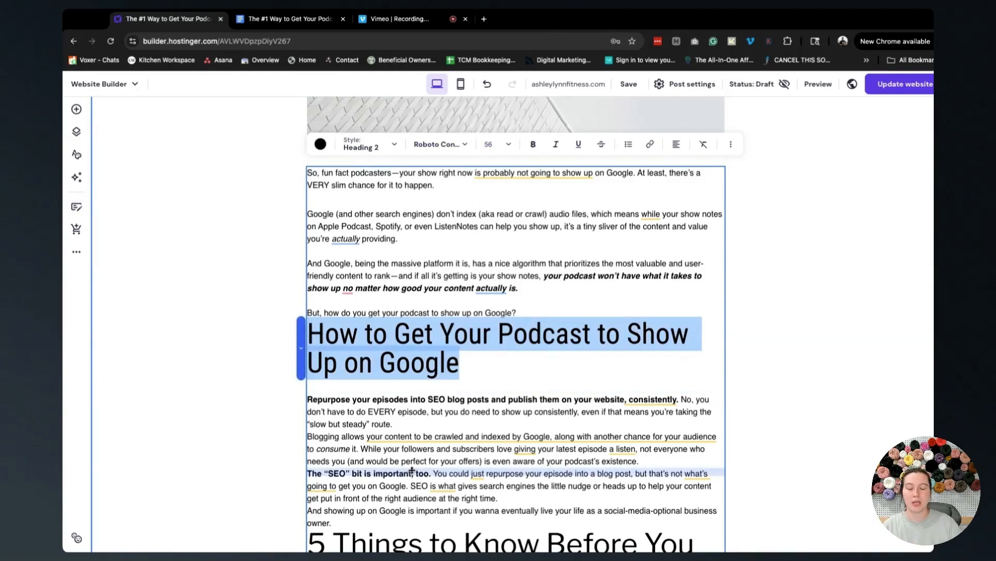
Step: Review the headings and body text in the rest of the pasted article, and return to the post title
scroll(413, 458, down, 1)
scroll(409, 456, down, 2)
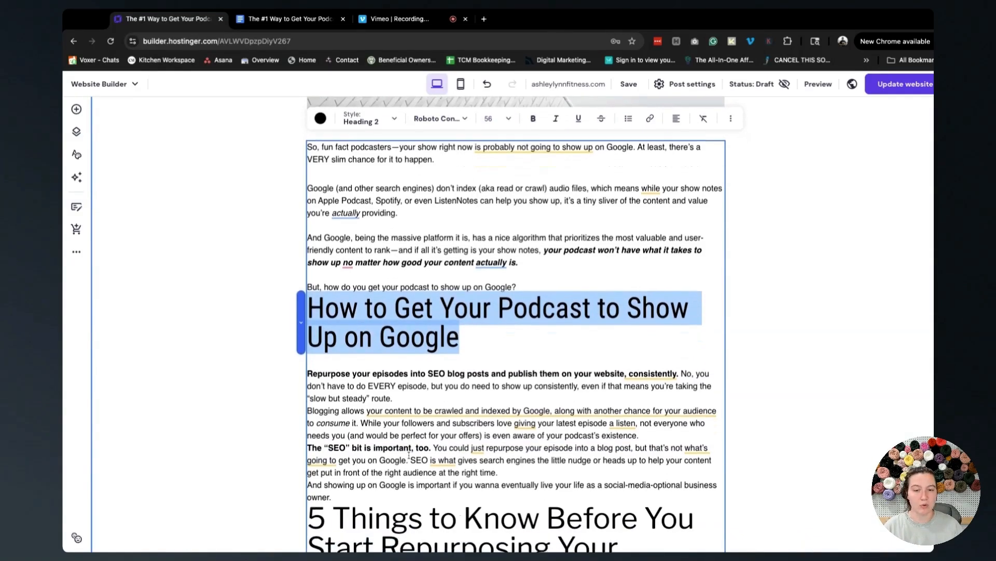
click(424, 394)
scroll(424, 395, down, 15)
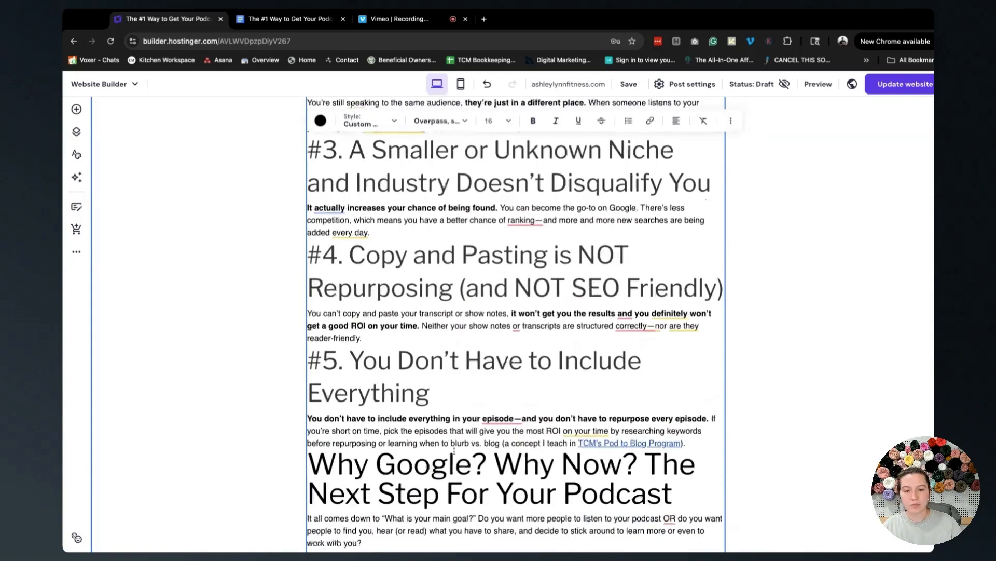
scroll(457, 429, down, 4)
scroll(460, 431, up, 1)
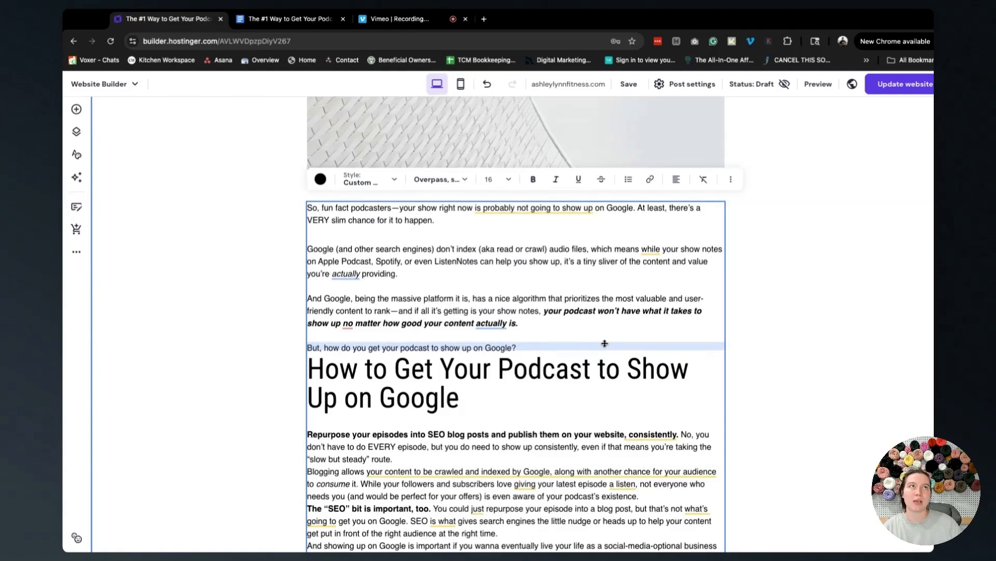
scroll(549, 435, up, 4)
scroll(561, 430, up, 2)
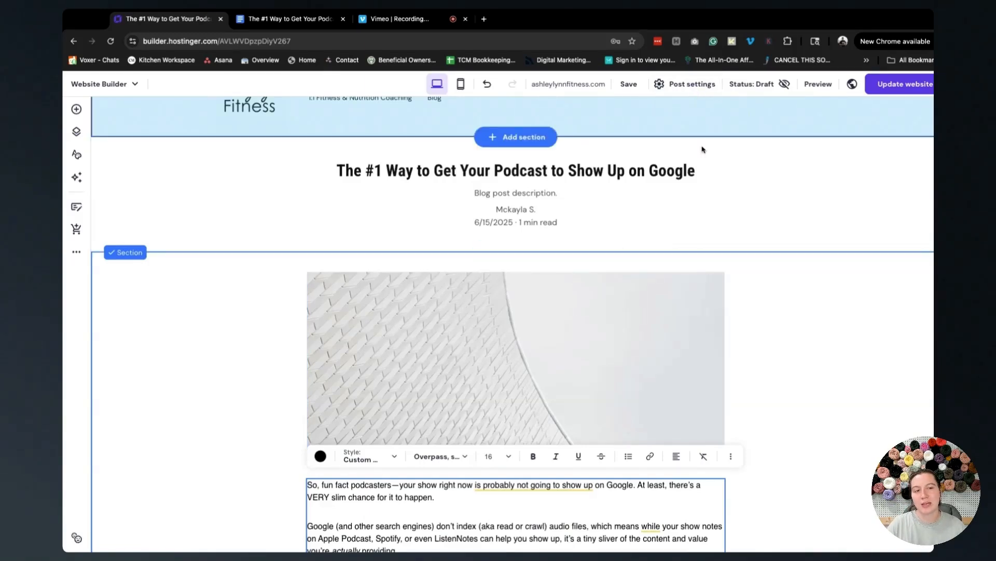
Step: Browse the media library for a featured image in the post settings and view the details of the generated black-and-white desk picture
click(705, 88)
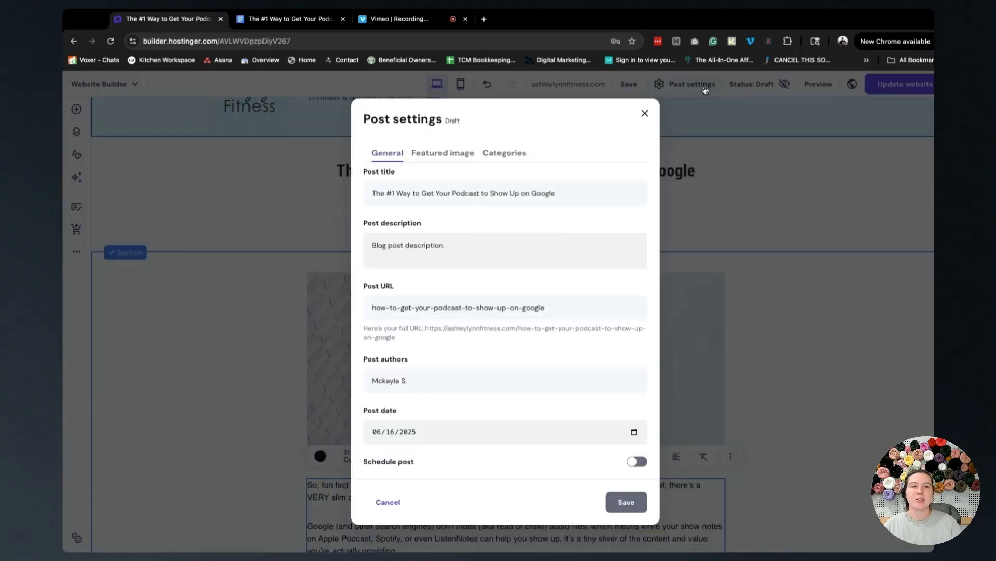
click(457, 152)
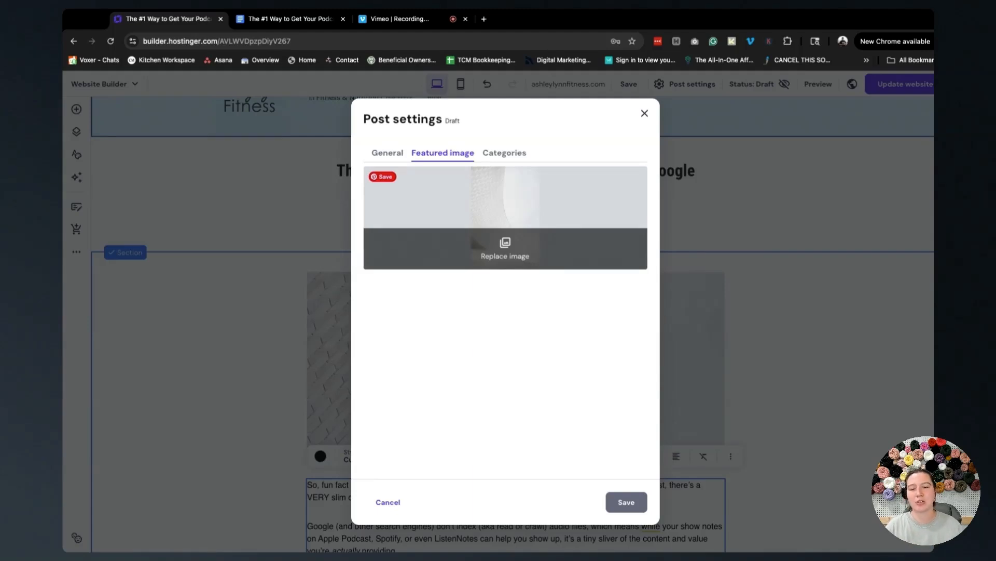
click(505, 249)
scroll(571, 332, down, 8)
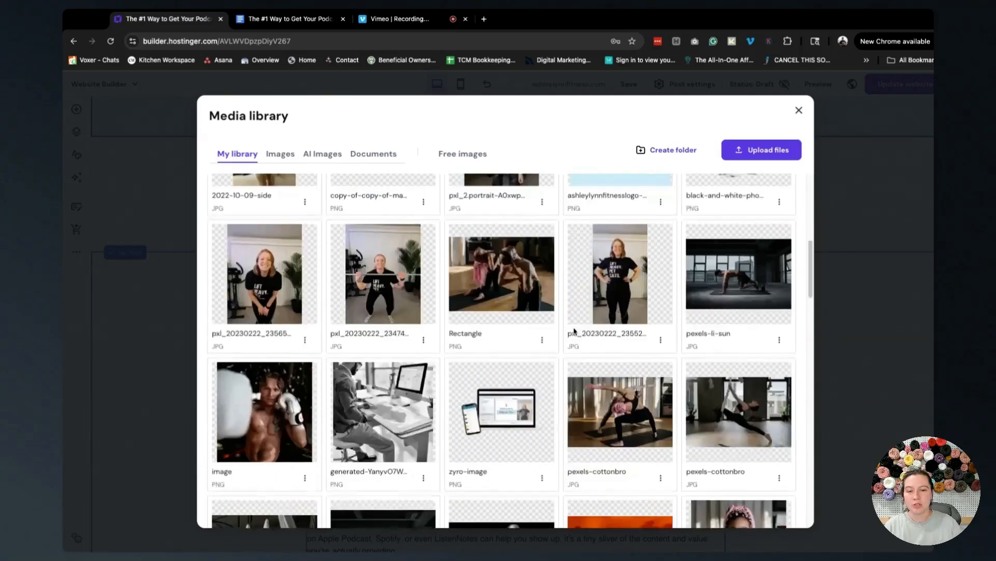
scroll(571, 332, down, 3)
mouse_move(384, 238)
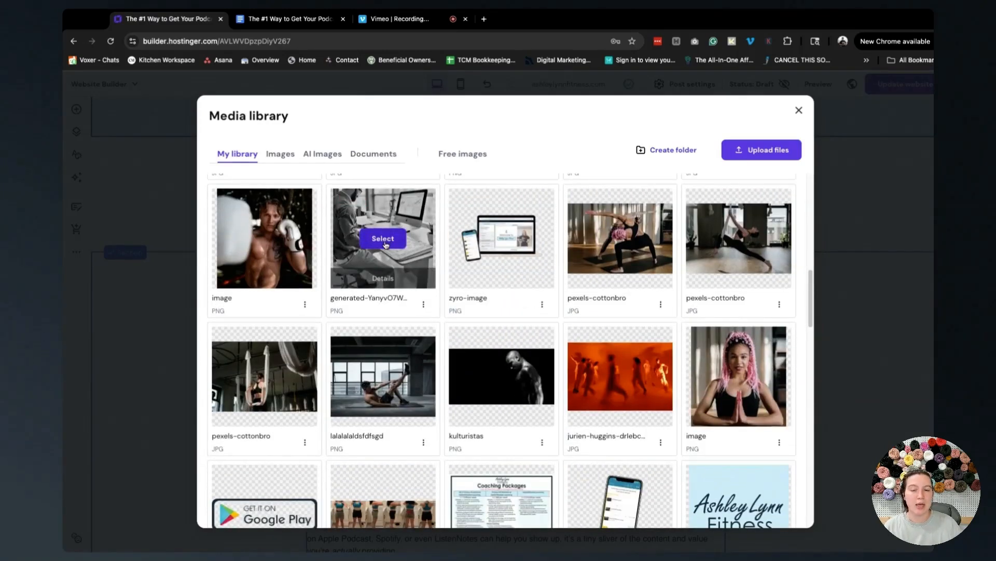
click(385, 278)
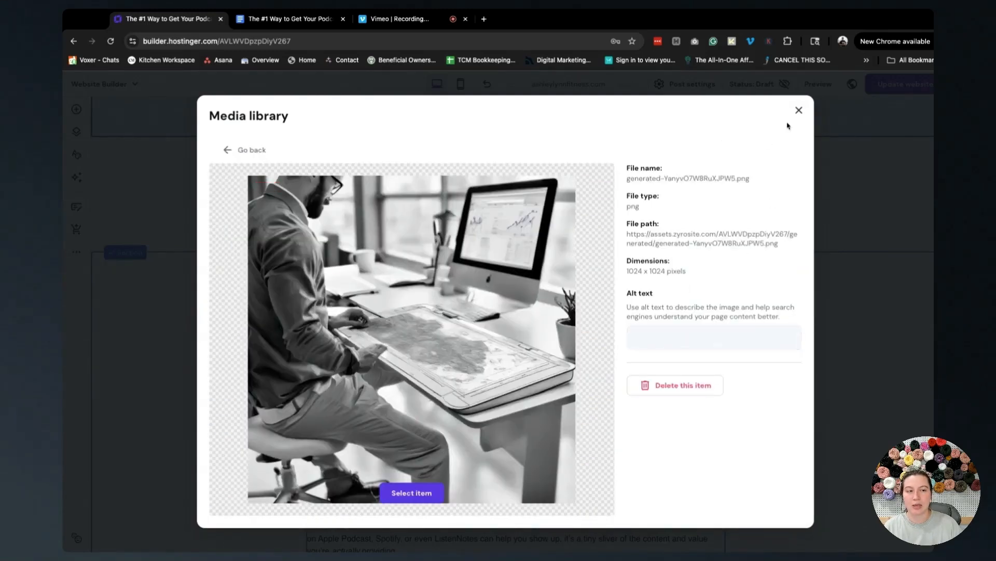
click(798, 110)
Step: Set the generated black-and-white picture of a man at a desk as the post's featured image and save the post settings
click(505, 248)
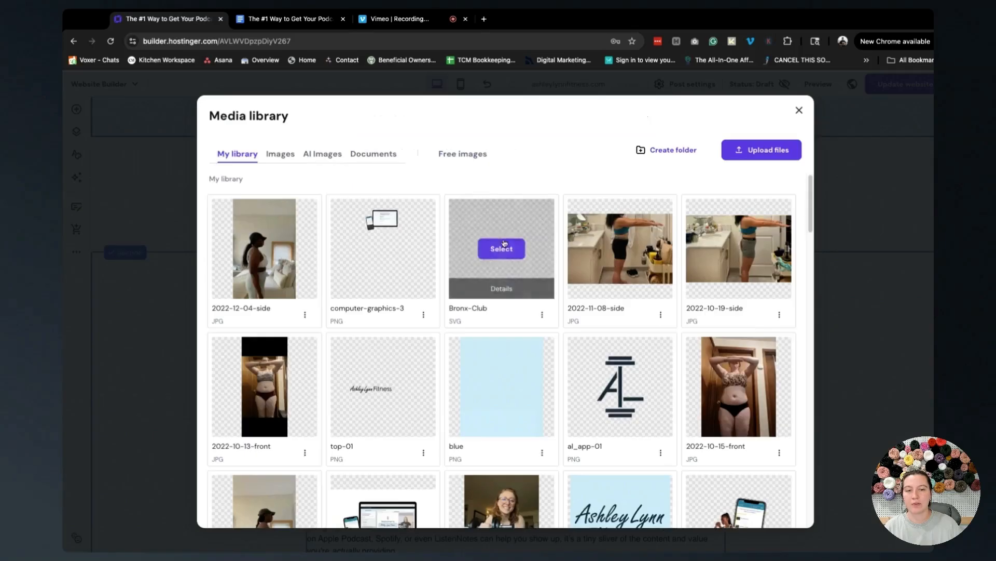
scroll(371, 415, down, 4)
scroll(371, 415, down, 8)
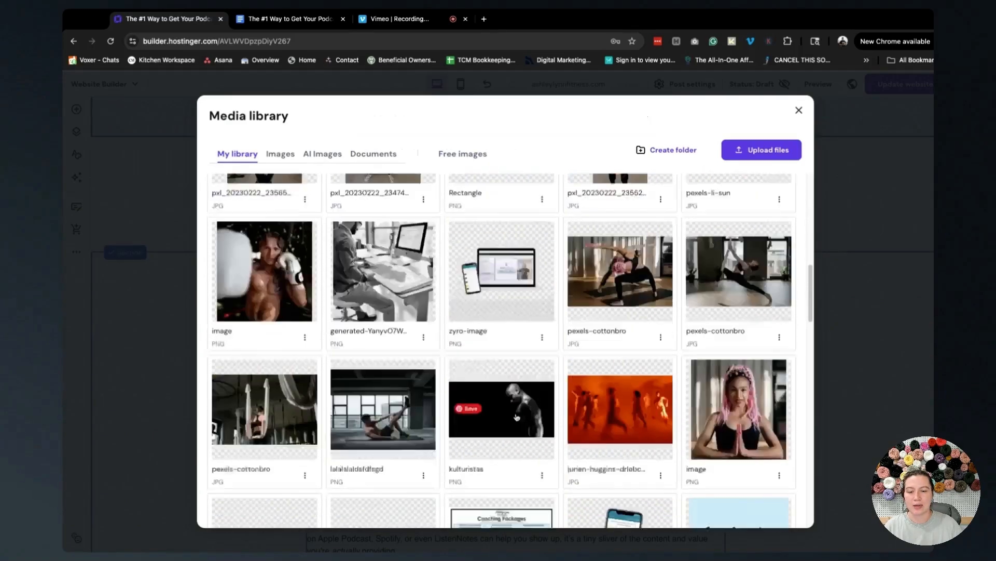
click(383, 235)
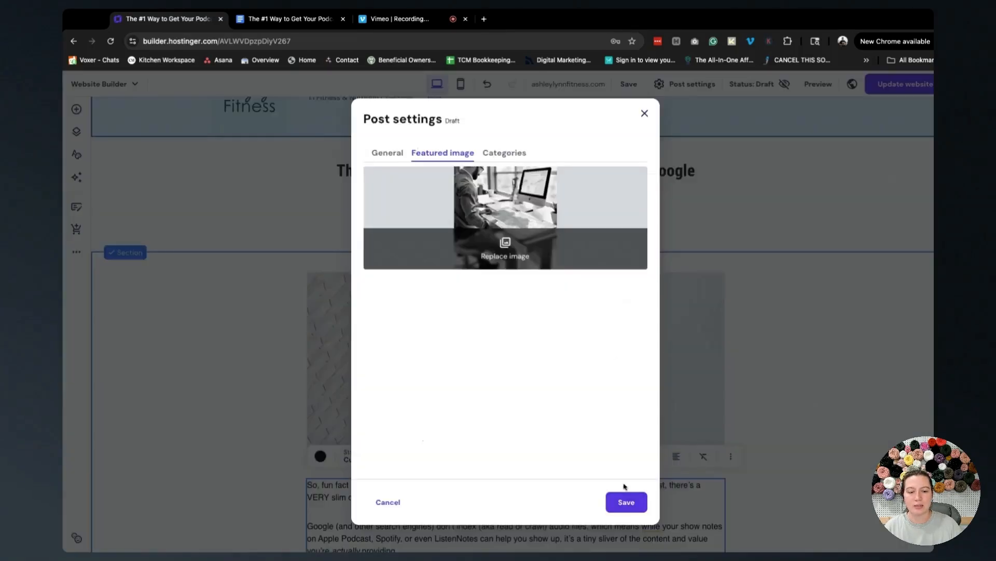
click(626, 500)
Step: Replace the concrete building image above the post text with the generated black-and-white desk picture from the media library
scroll(596, 391, up, 15)
click(515, 400)
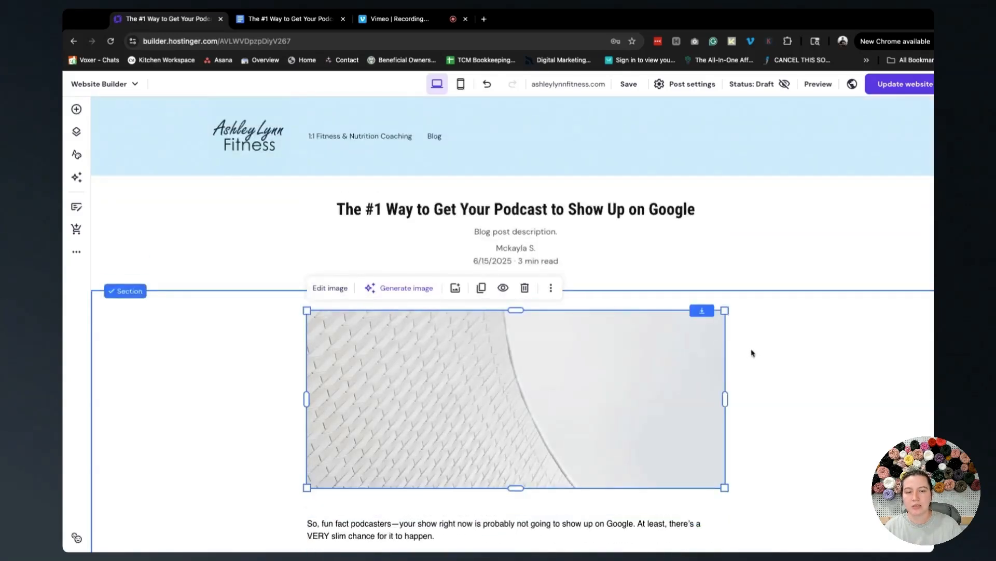
click(334, 289)
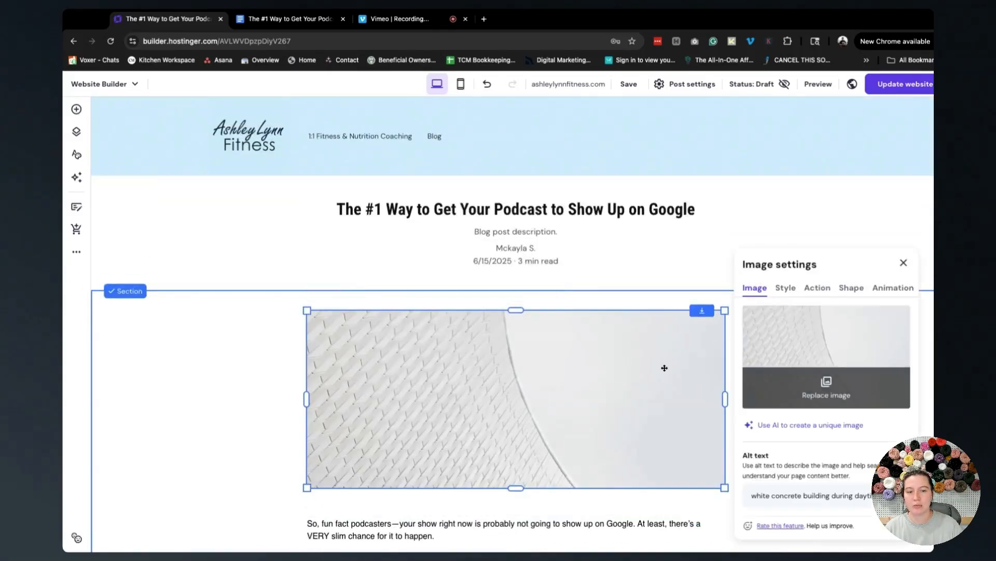
click(833, 369)
scroll(312, 319, down, 7)
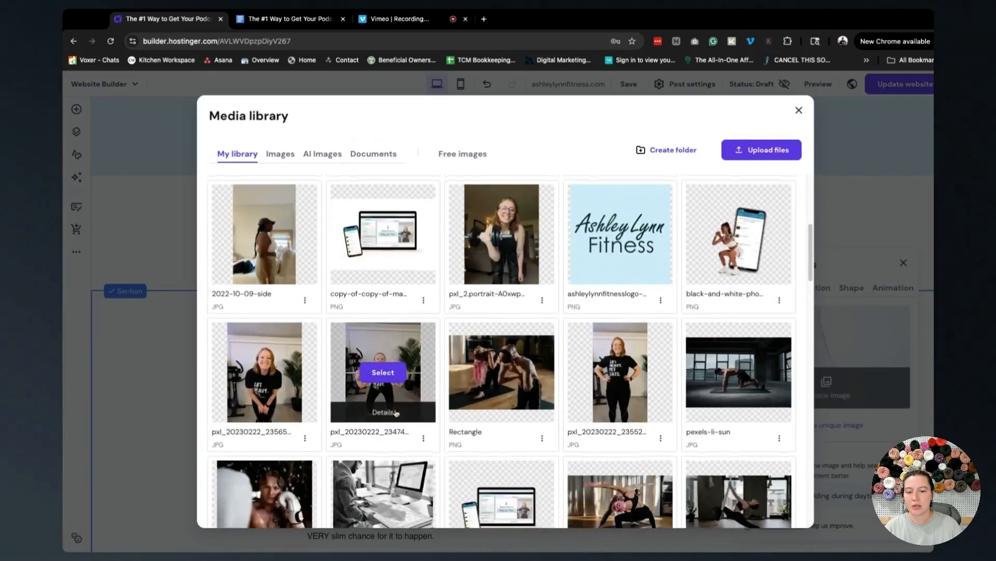
click(383, 424)
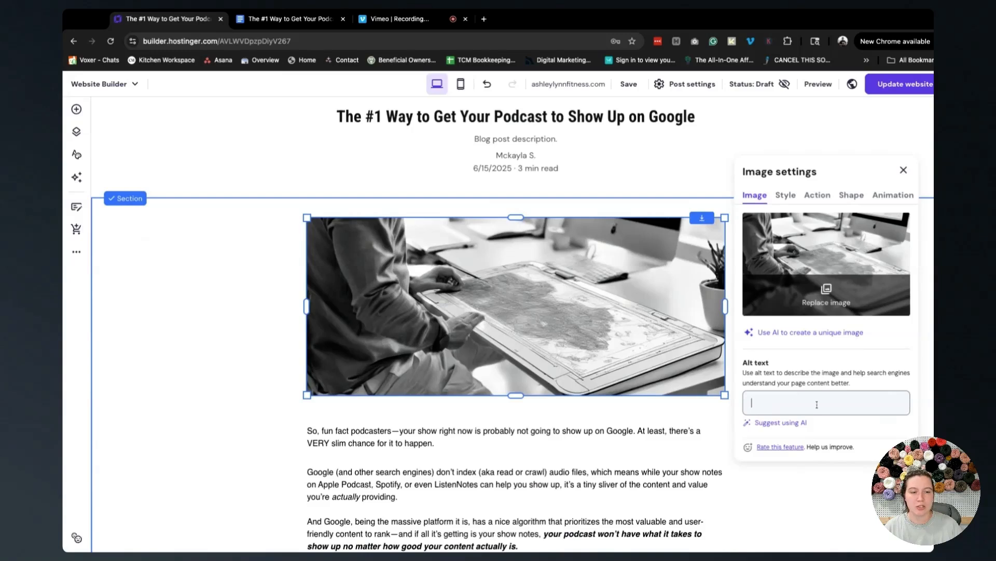
click(629, 450)
Step: Check the post's layout from the top image through the headings and change the post's status to Public
scroll(710, 438, down, 15)
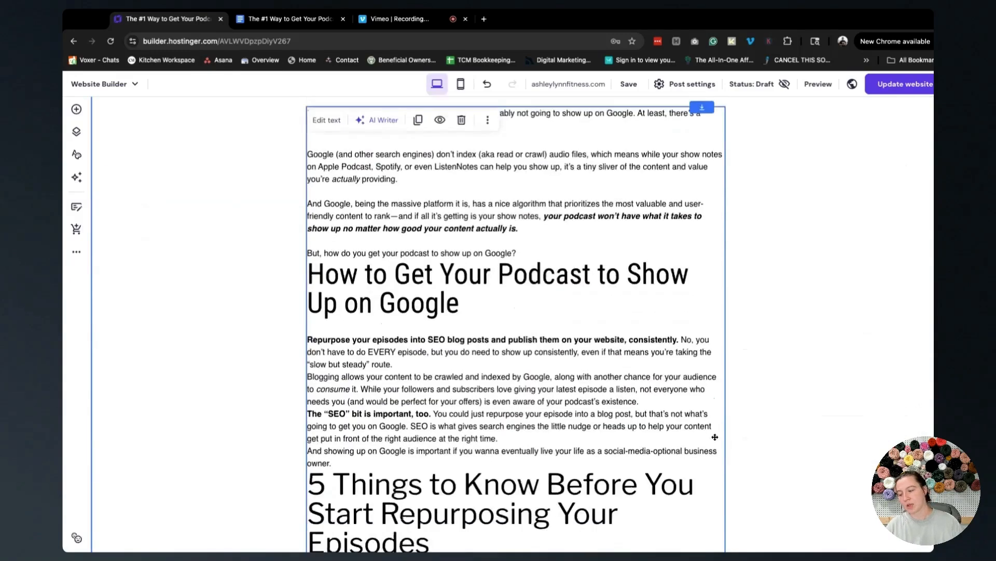
scroll(711, 433, up, 15)
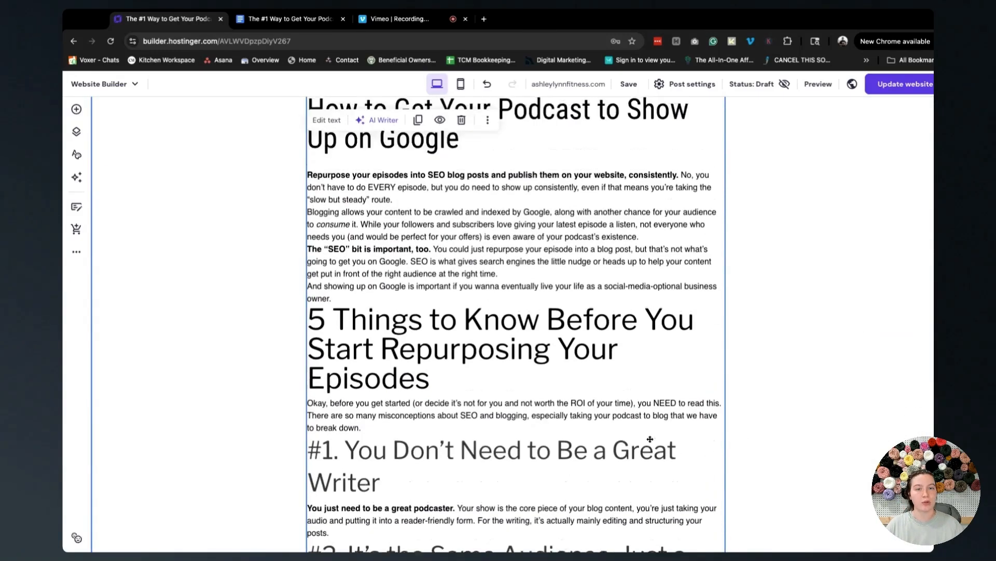
scroll(649, 419, down, 1)
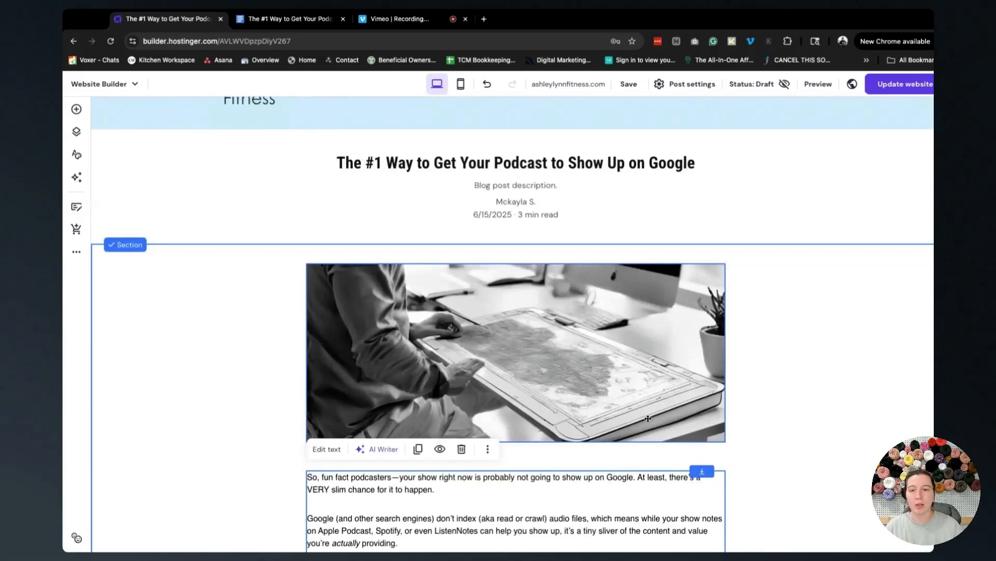
scroll(656, 430, up, 2)
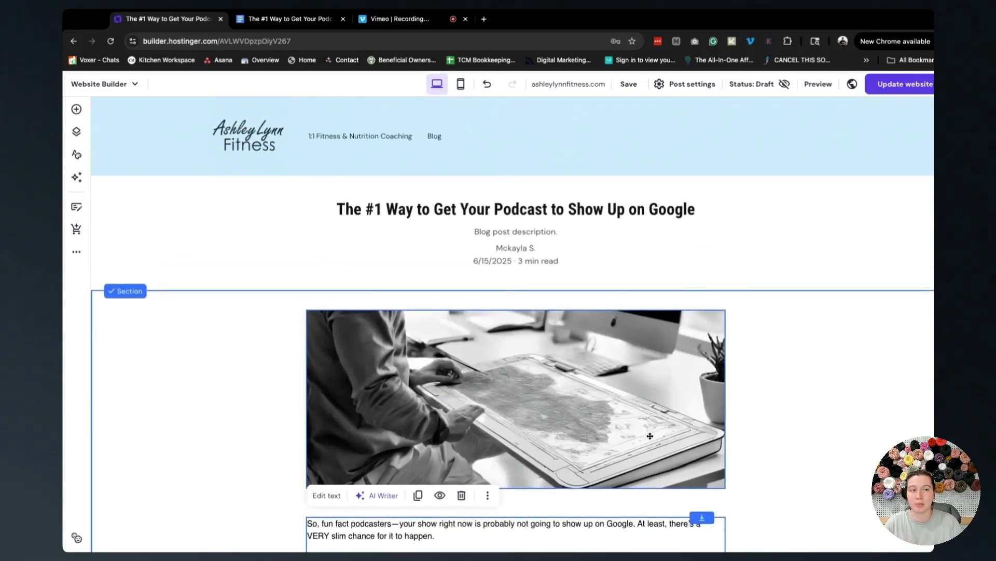
click(771, 88)
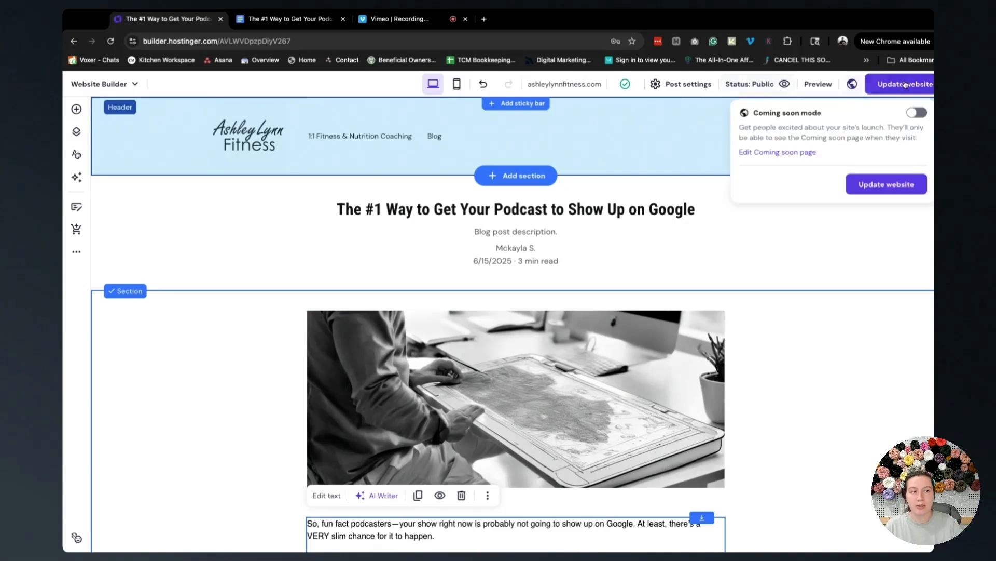